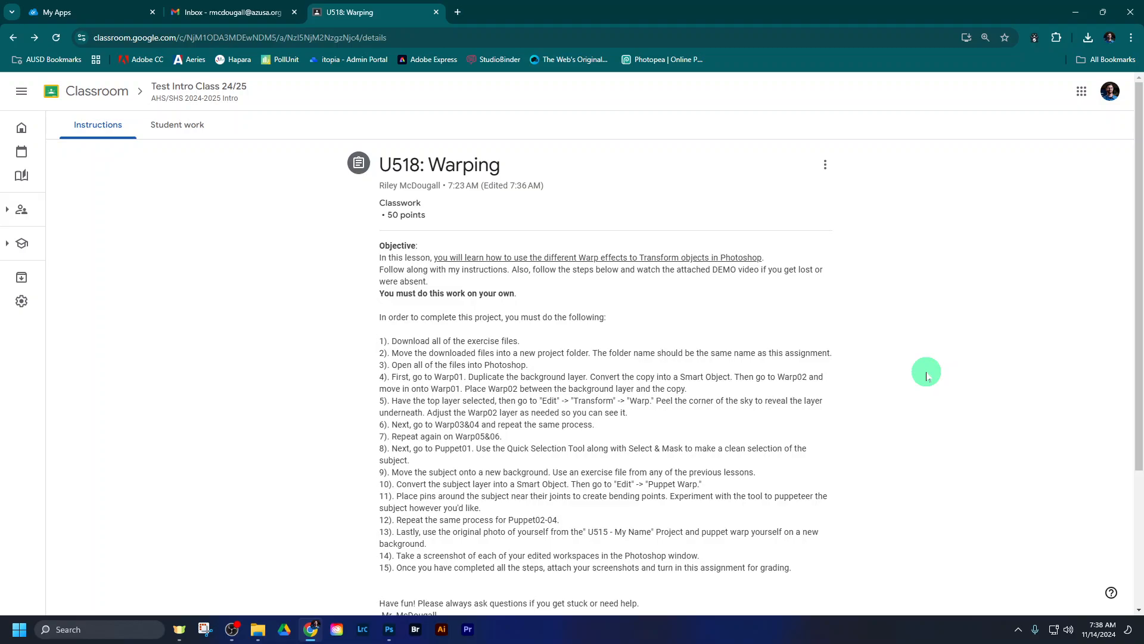
Read through the U518: Warping assignment instructions down to the attached exercise files.
{"action": "scroll", "coordinate": [927, 373], "scroll_direction": "down", "scroll_amount": 1}
{"action": "scroll", "coordinate": [927, 374], "scroll_direction": "up", "scroll_amount": 1}
{"action": "scroll", "coordinate": [927, 376], "scroll_direction": "down", "scroll_amount": 1}
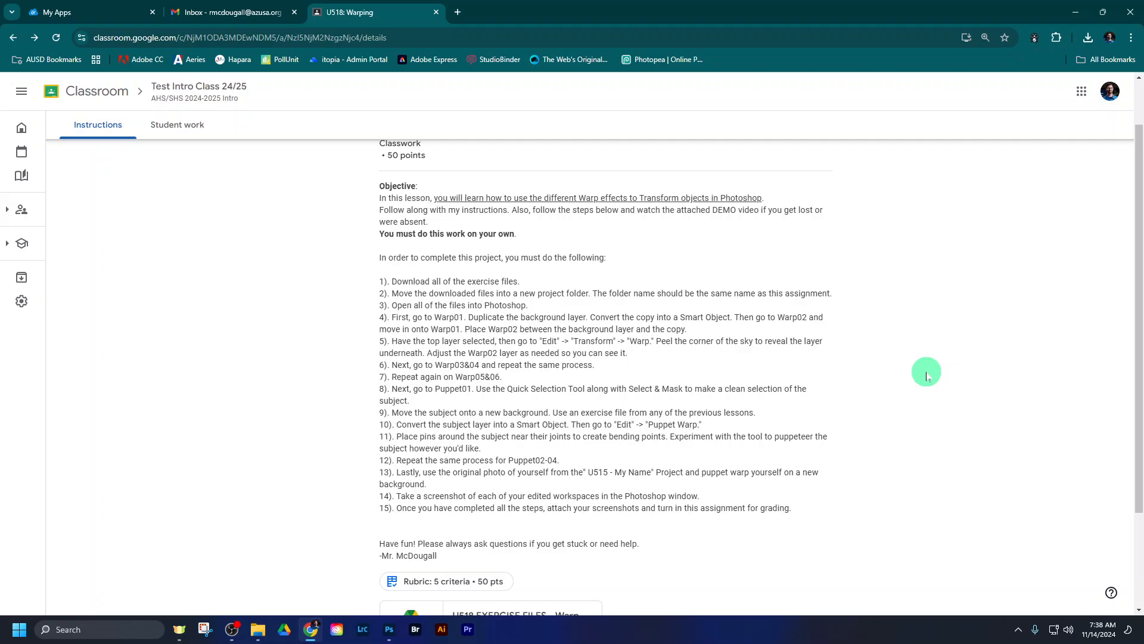
{"action": "scroll", "coordinate": [926, 375], "scroll_direction": "down", "scroll_amount": 2}
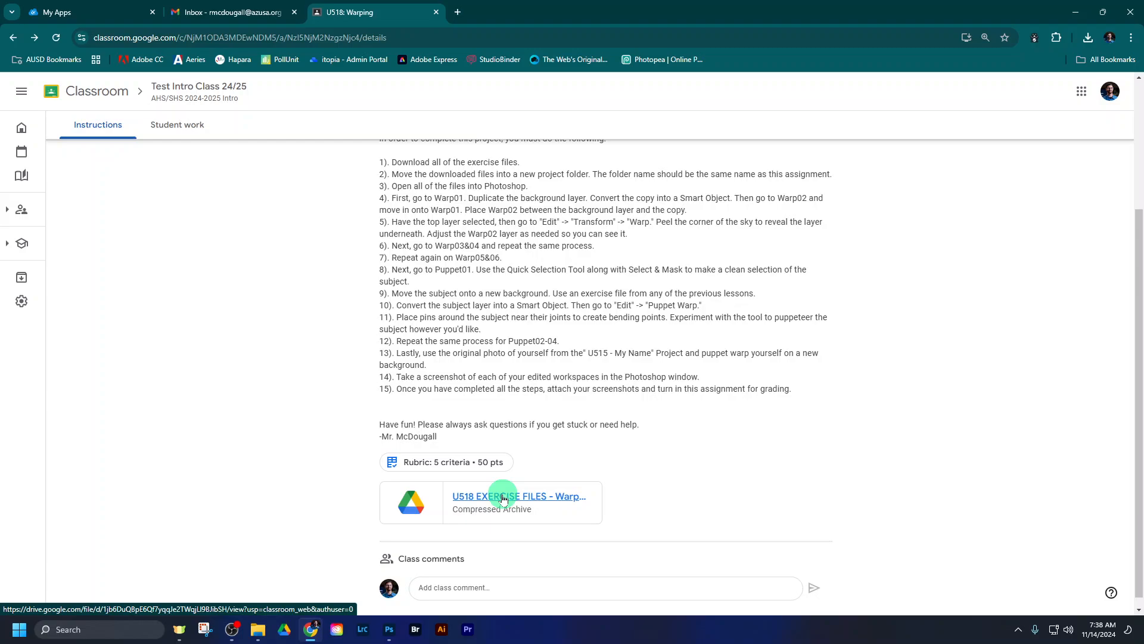
Switch to Photoshop, duplicate the Background layer in Warp01.jpg and convert the copy to a Smart Object.
{"action": "left_click", "coordinate": [389, 629]}
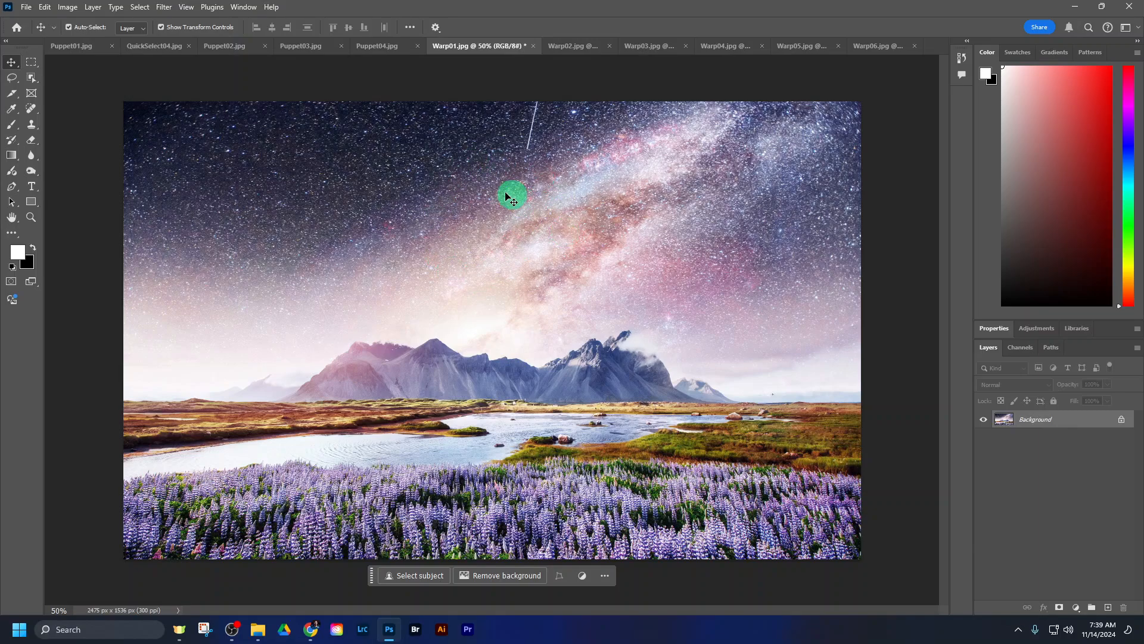
{"action": "left_click", "coordinate": [567, 47]}
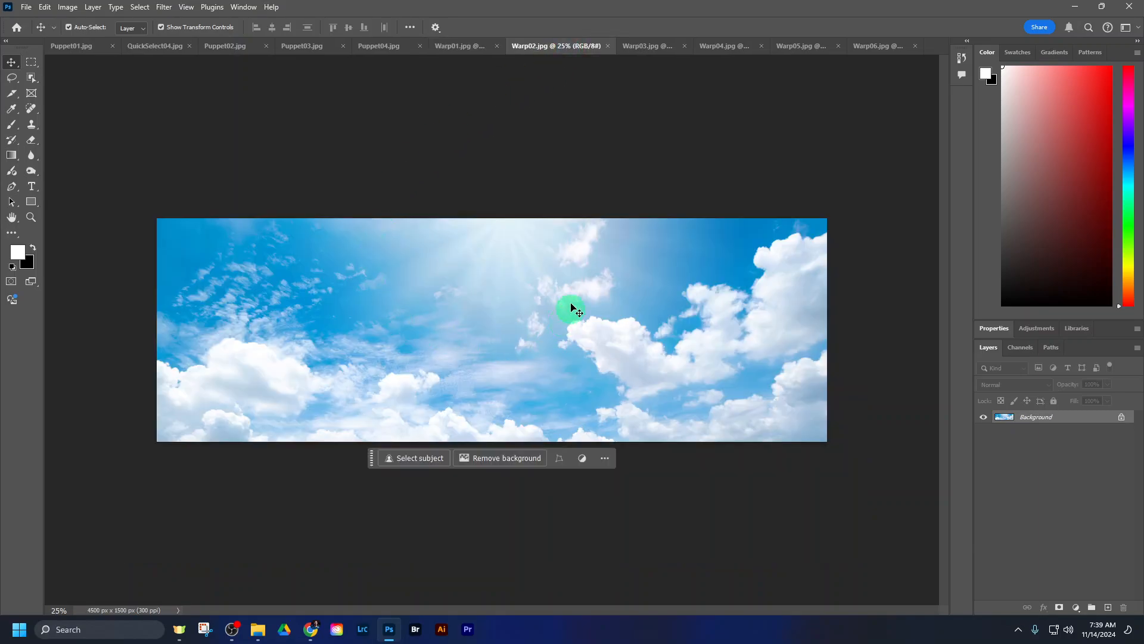
{"action": "left_click", "coordinate": [454, 48]}
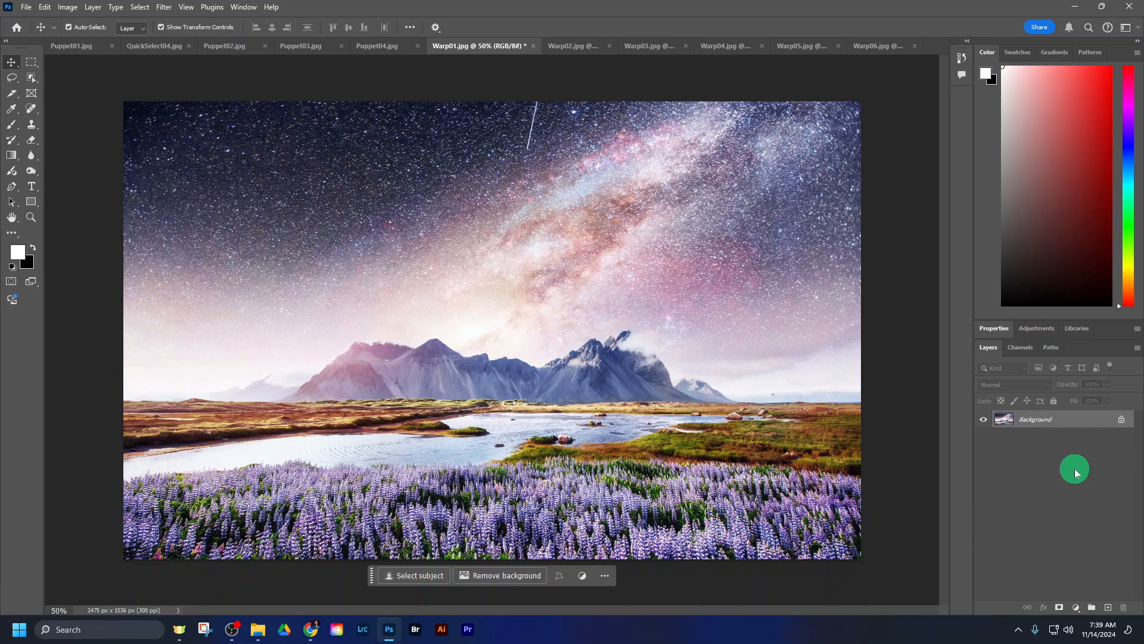
{"action": "key", "text": "ctrl+j"}
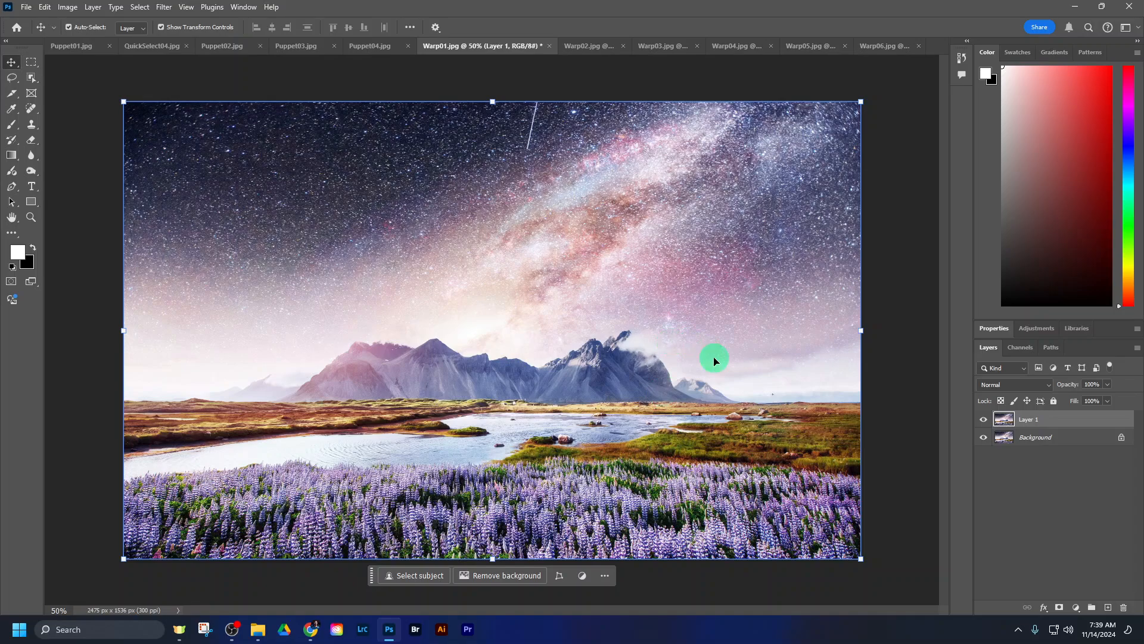
{"action": "right_click", "coordinate": [1086, 422]}
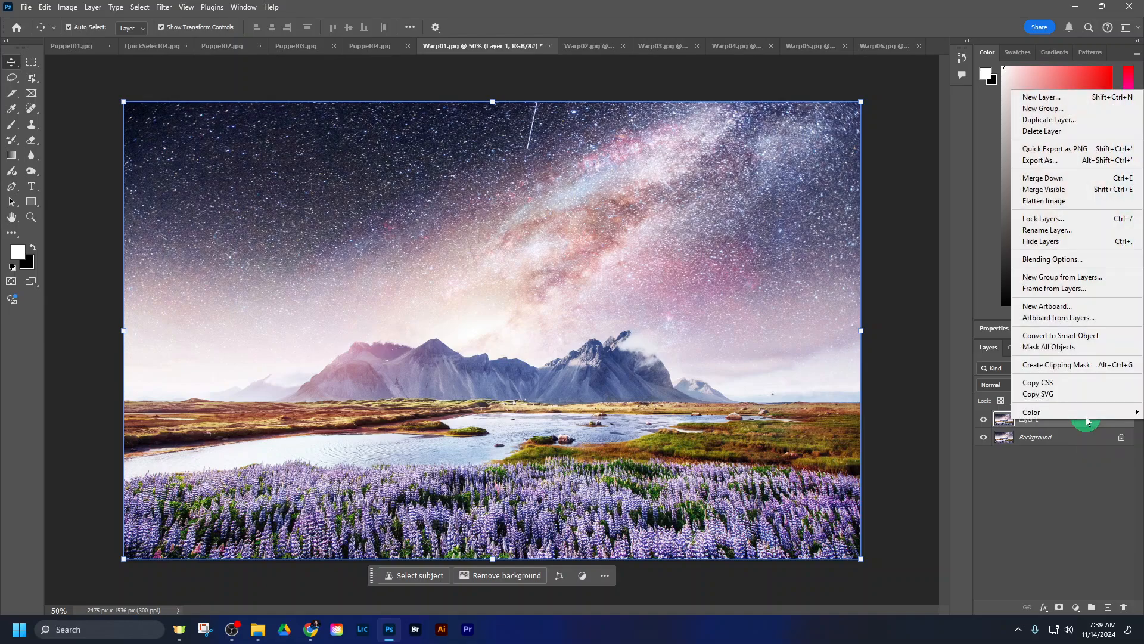
{"action": "left_click", "coordinate": [1081, 336]}
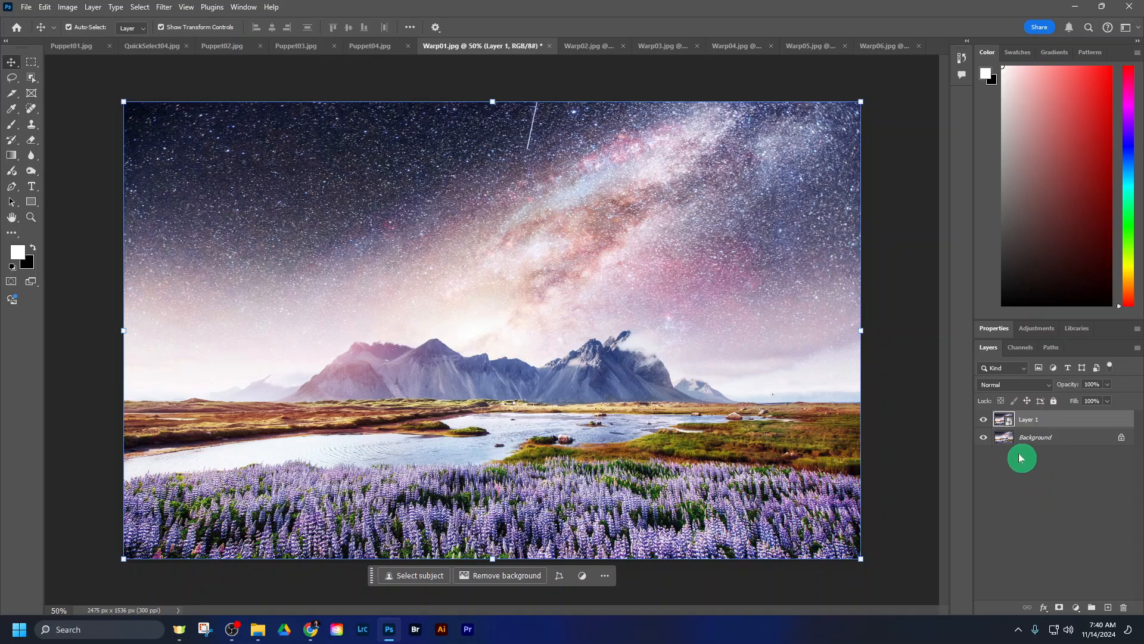
Copy the Warp02.jpg sky into Warp01.jpg, position it over the starry sky and place its layer between Layer 1 and Background.
{"action": "left_click", "coordinate": [582, 50]}
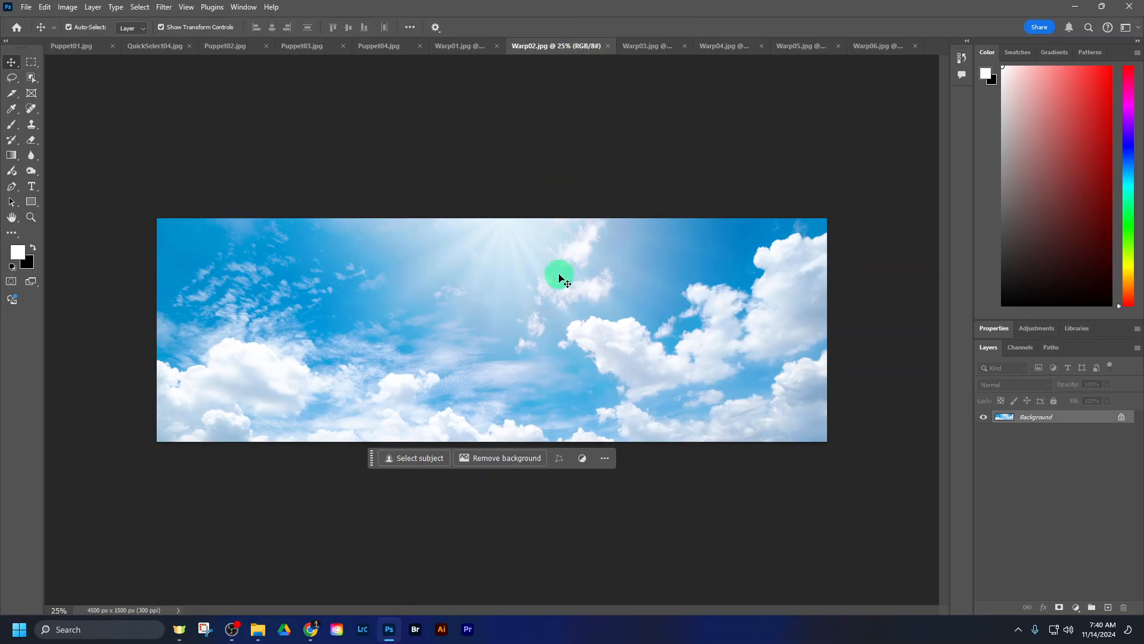
{"action": "left_click_drag", "start_coordinate": [560, 277], "coordinate": [482, 221]}
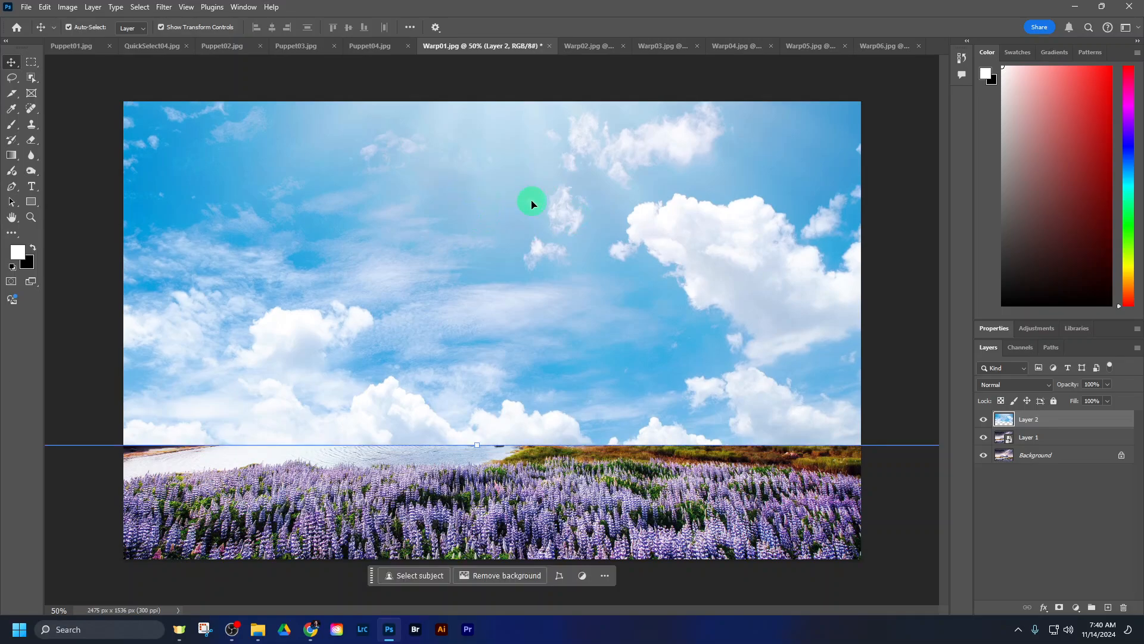
{"action": "left_click_drag", "start_coordinate": [531, 209], "coordinate": [532, 189]}
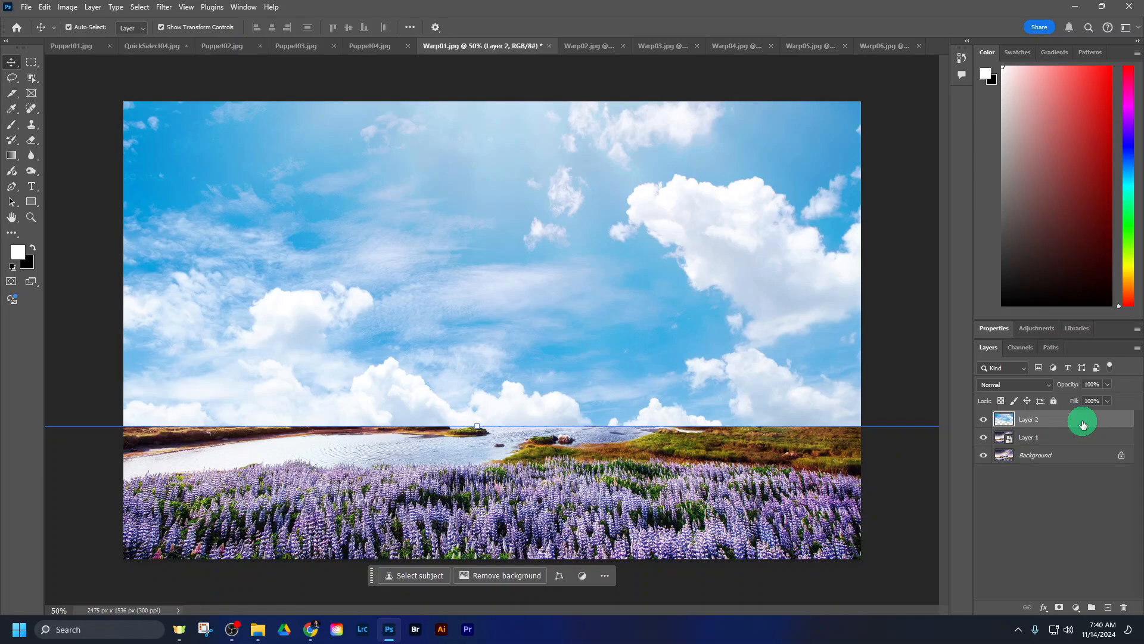
{"action": "left_click_drag", "start_coordinate": [1083, 424], "coordinate": [1083, 439]}
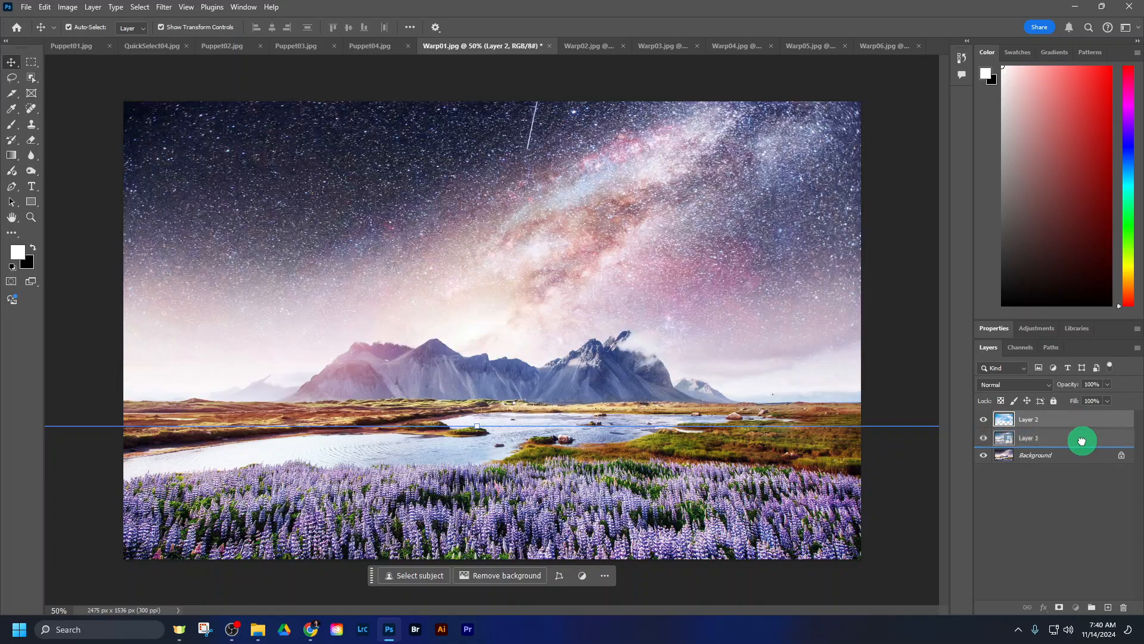
{"action": "left_click", "coordinate": [1033, 453]}
Warp Layer 1, peeling its upper-left corner inward to just above the mountains to reveal the cloudy sky underneath.
{"action": "left_click", "coordinate": [1042, 425]}
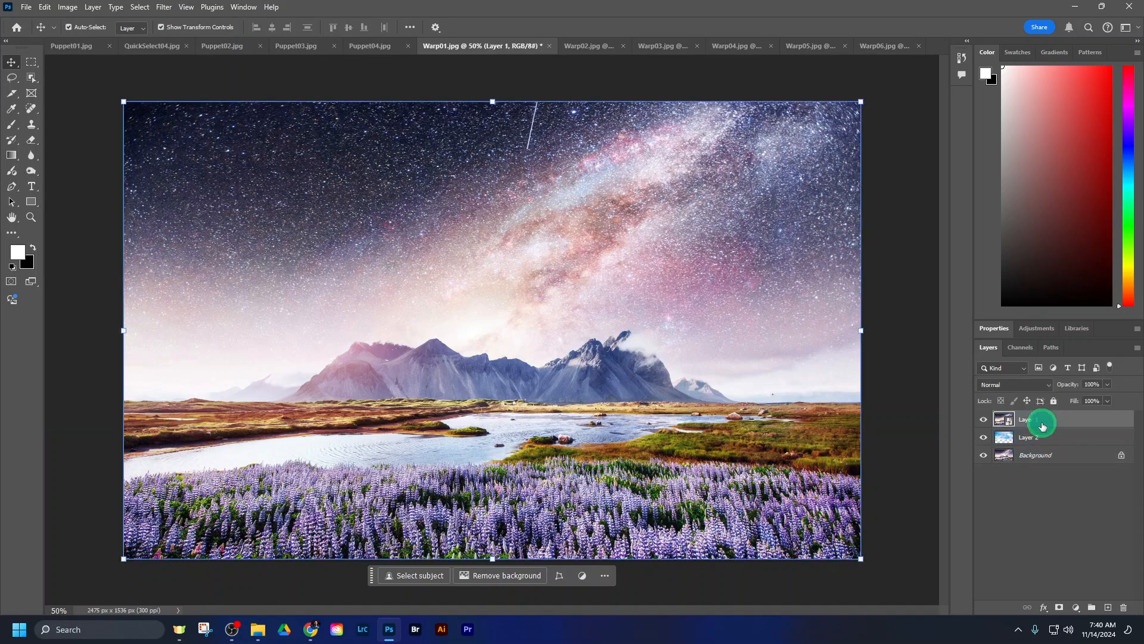
{"action": "left_click", "coordinate": [1021, 414]}
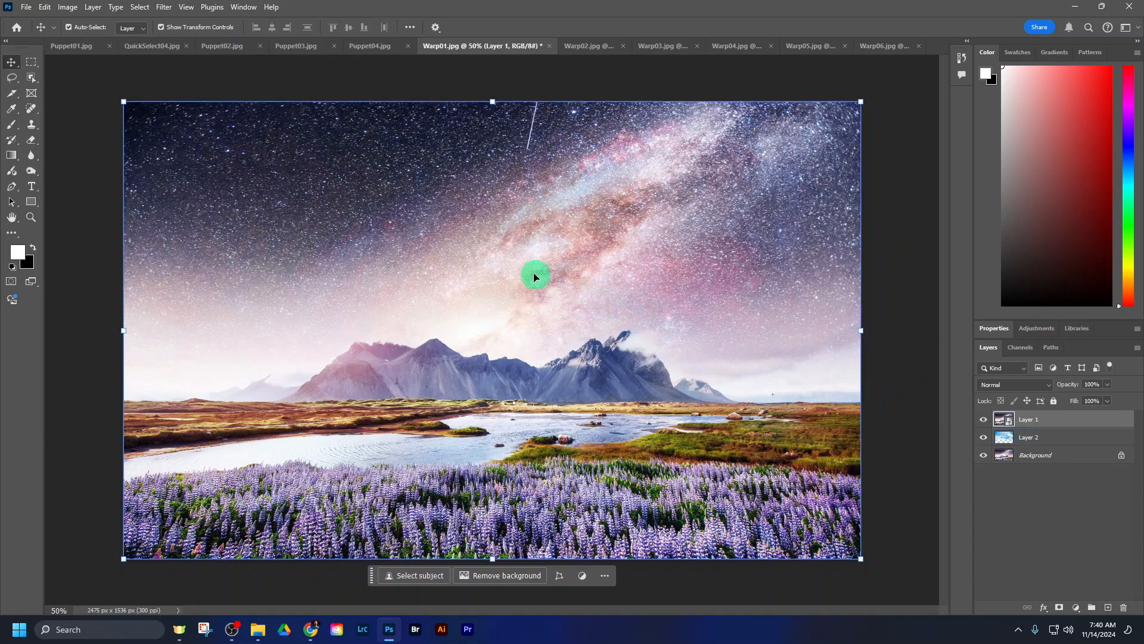
{"action": "left_click", "coordinate": [44, 7]}
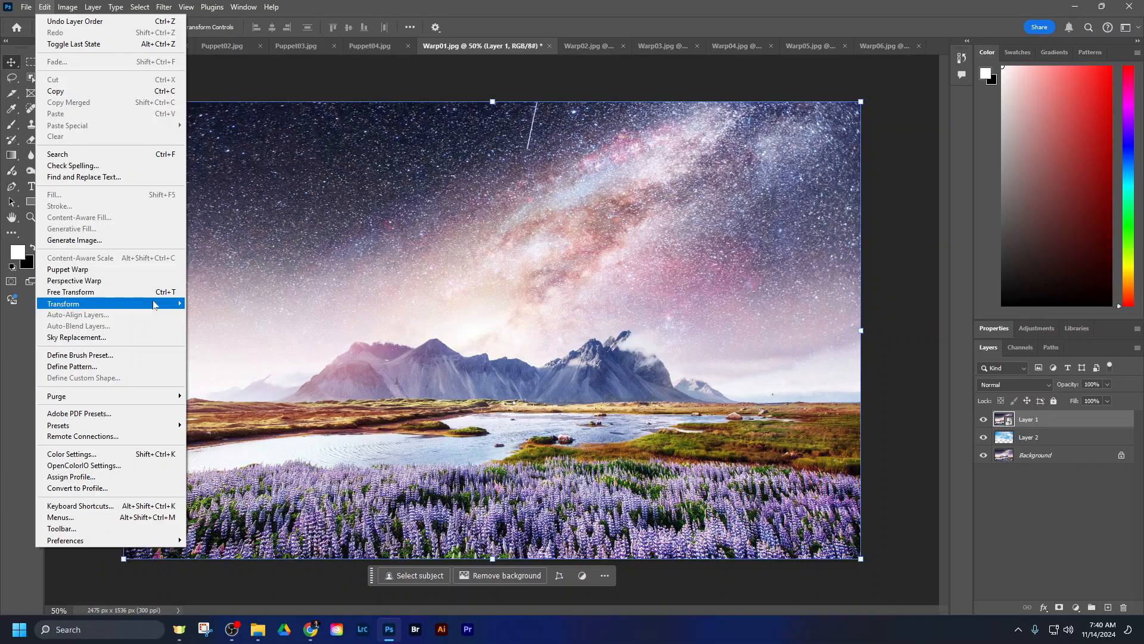
{"action": "mouse_move", "coordinate": [153, 307]}
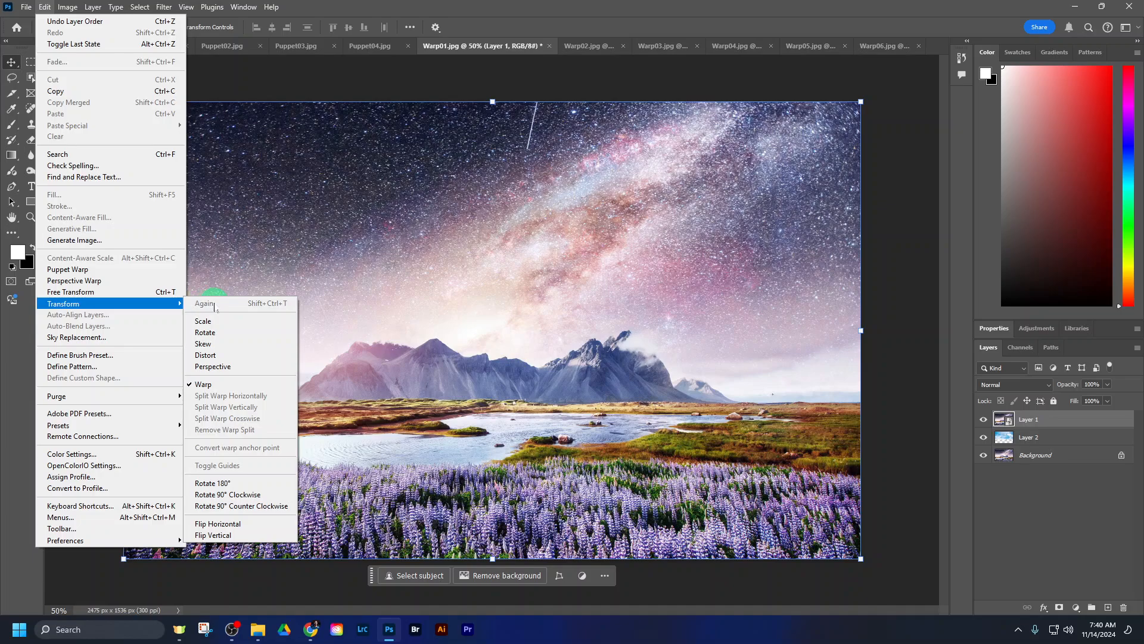
{"action": "left_click", "coordinate": [218, 385]}
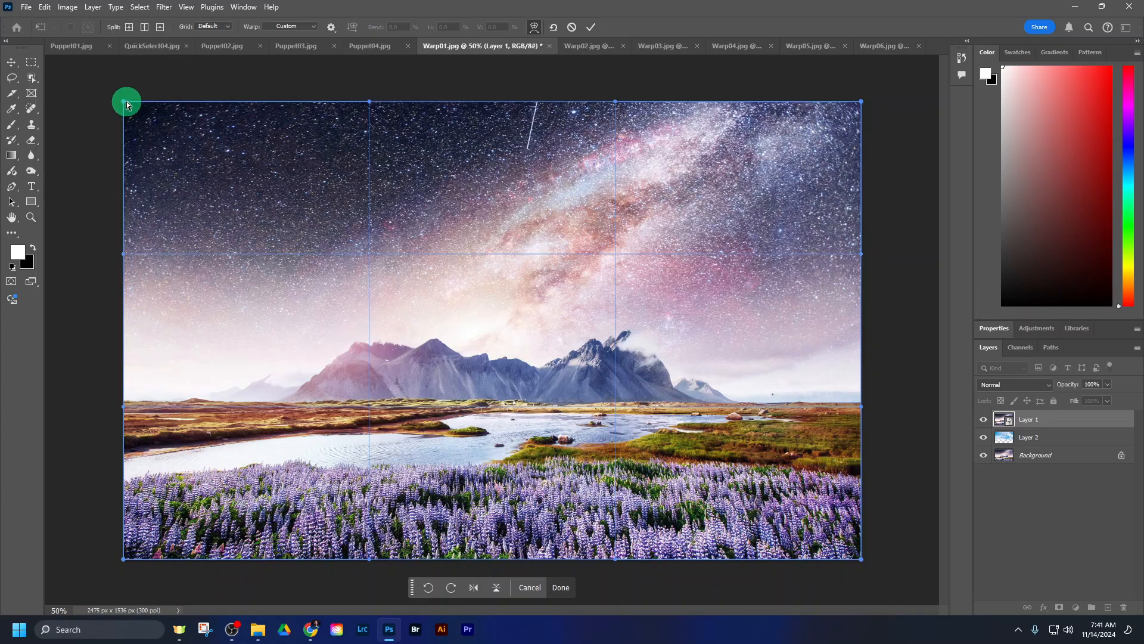
{"action": "left_click_drag", "start_coordinate": [123, 104], "coordinate": [300, 331]}
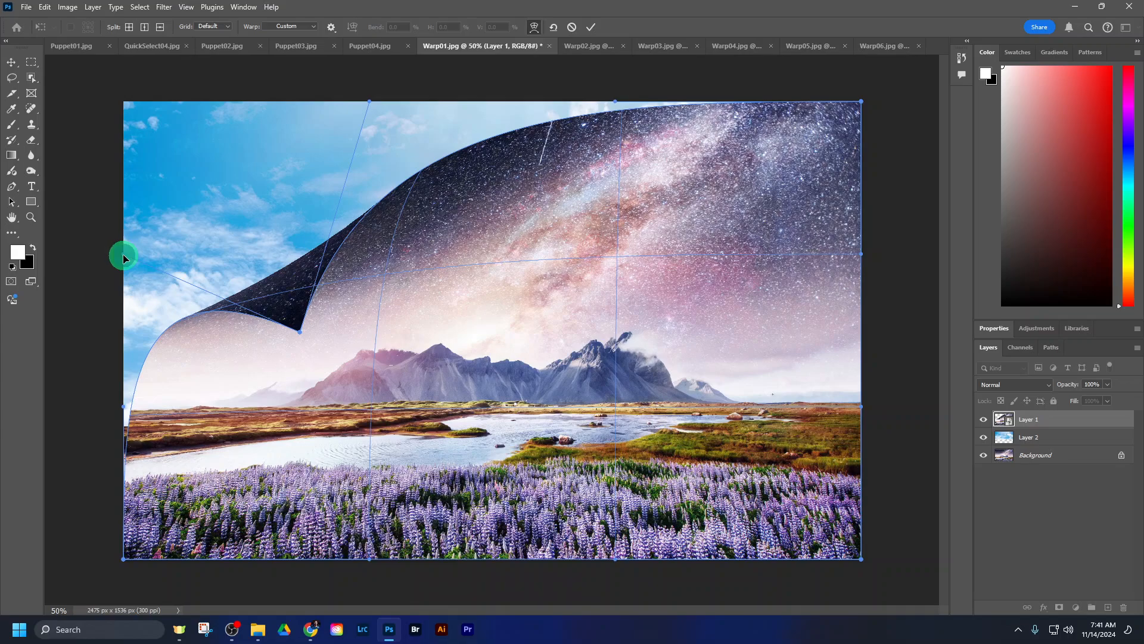
Bow the curl's left and upper edges outward, pull the peeled corner further toward the image center, and apply the warp.
{"action": "left_click_drag", "start_coordinate": [123, 254], "coordinate": [53, 152]}
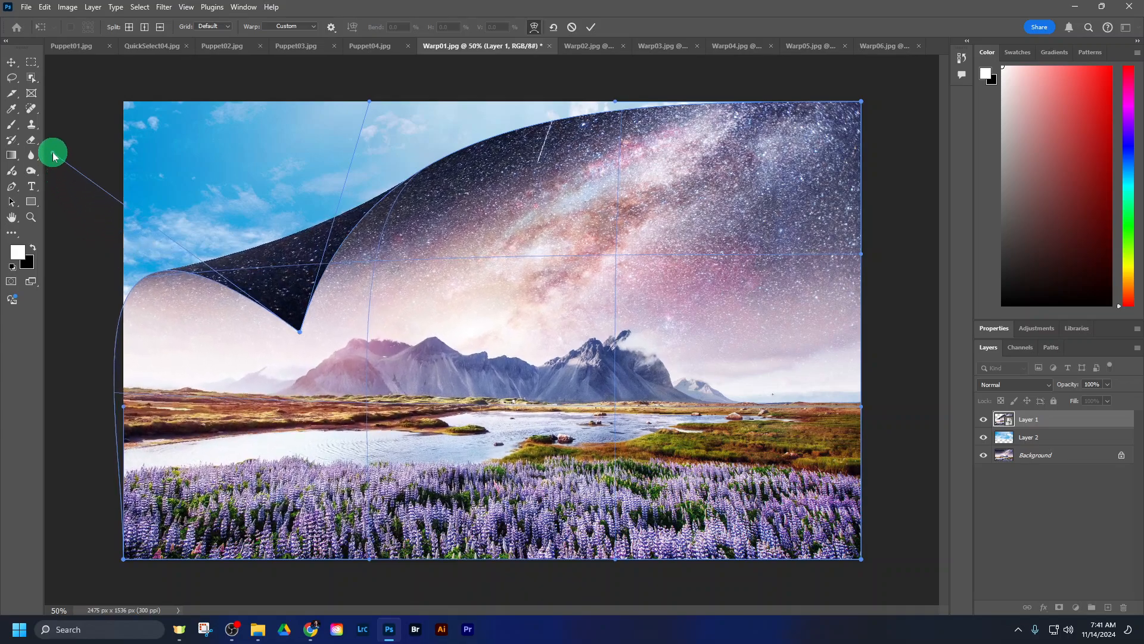
{"action": "left_click_drag", "start_coordinate": [380, 97], "coordinate": [375, 43]}
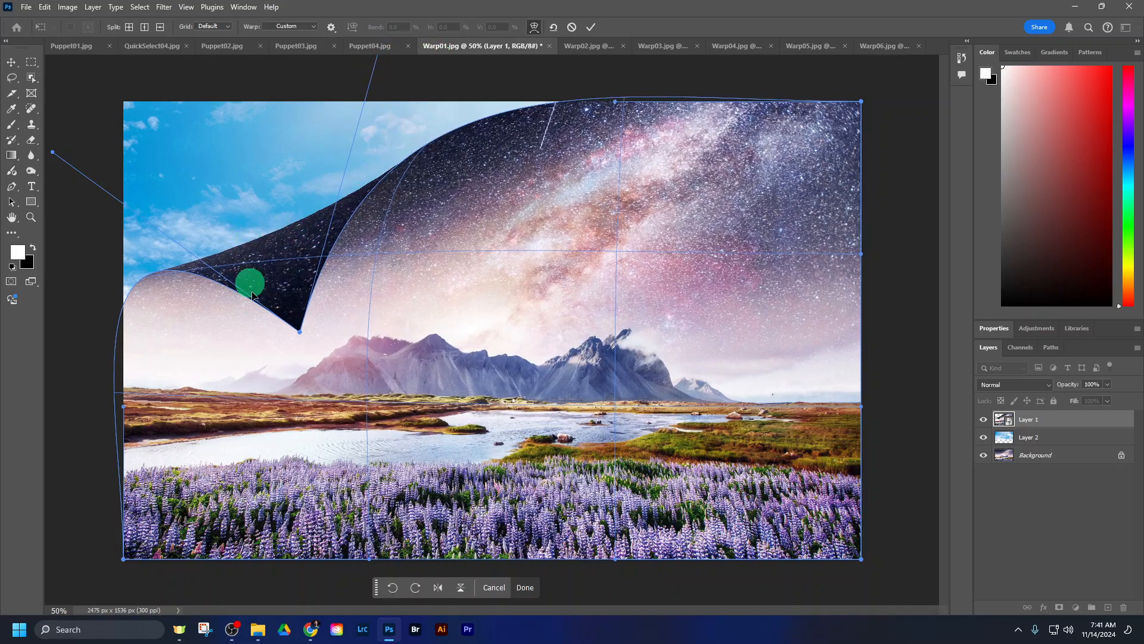
{"action": "left_click_drag", "start_coordinate": [300, 332], "coordinate": [409, 306]}
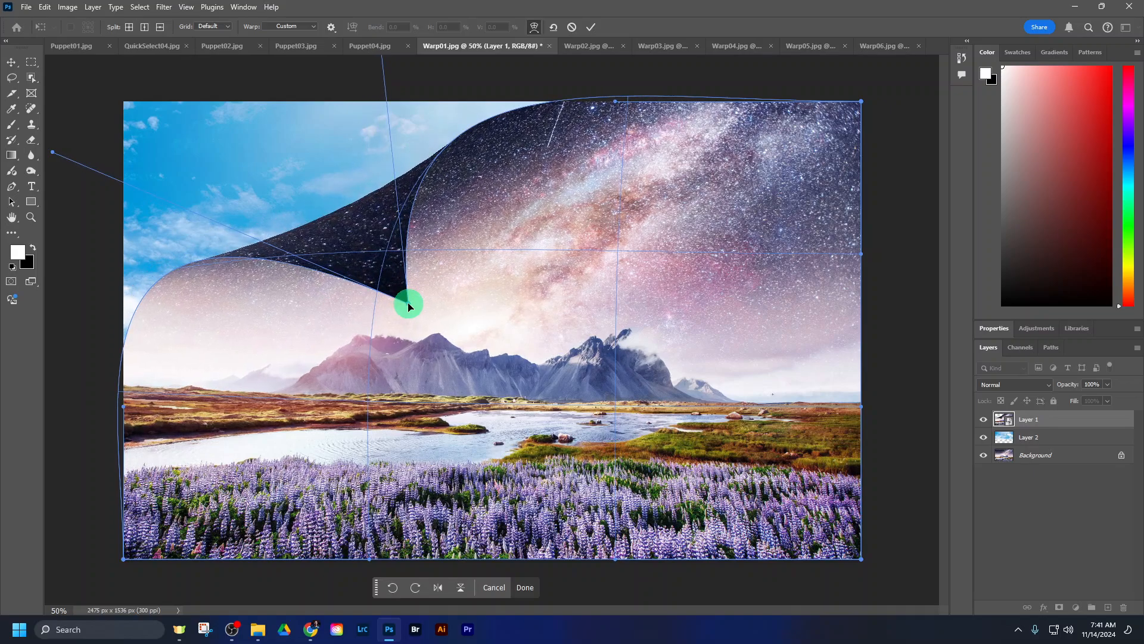
{"action": "left_click", "coordinate": [592, 29]}
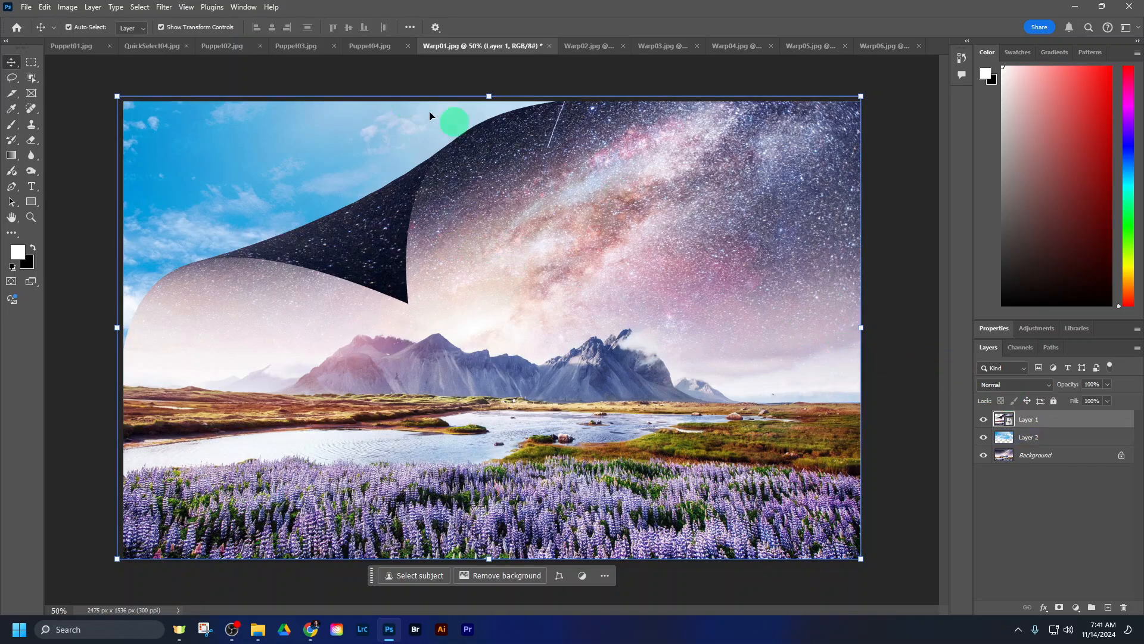
Edit the Layer 1 warp again, shifting the peeled corner slightly up and to the right, and apply it.
{"action": "left_click", "coordinate": [45, 7]}
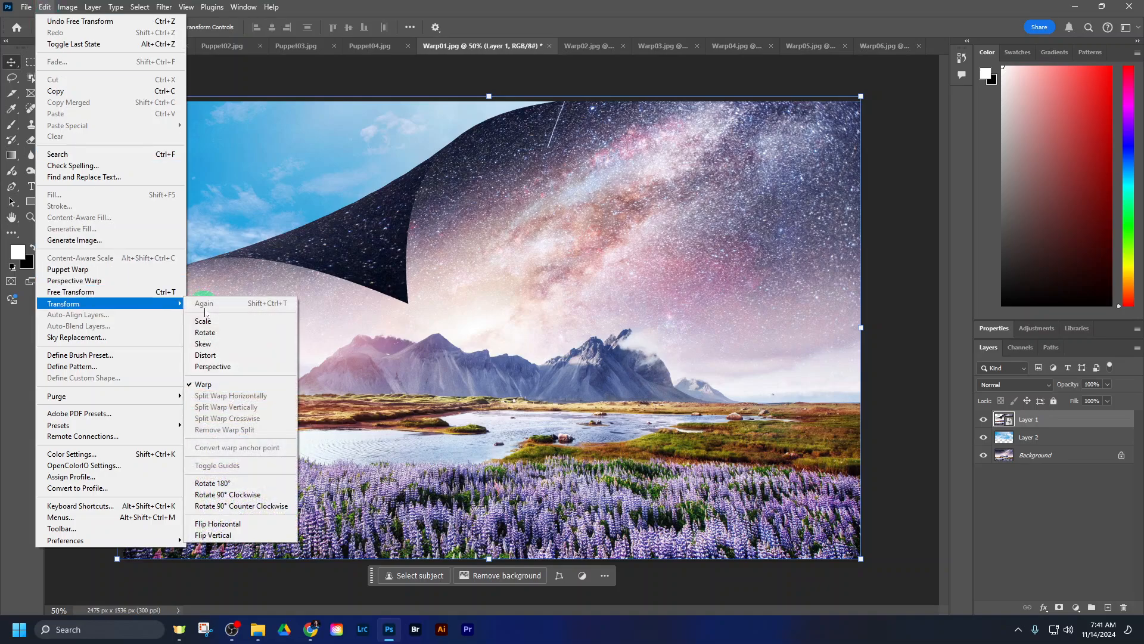
{"action": "left_click", "coordinate": [203, 384]}
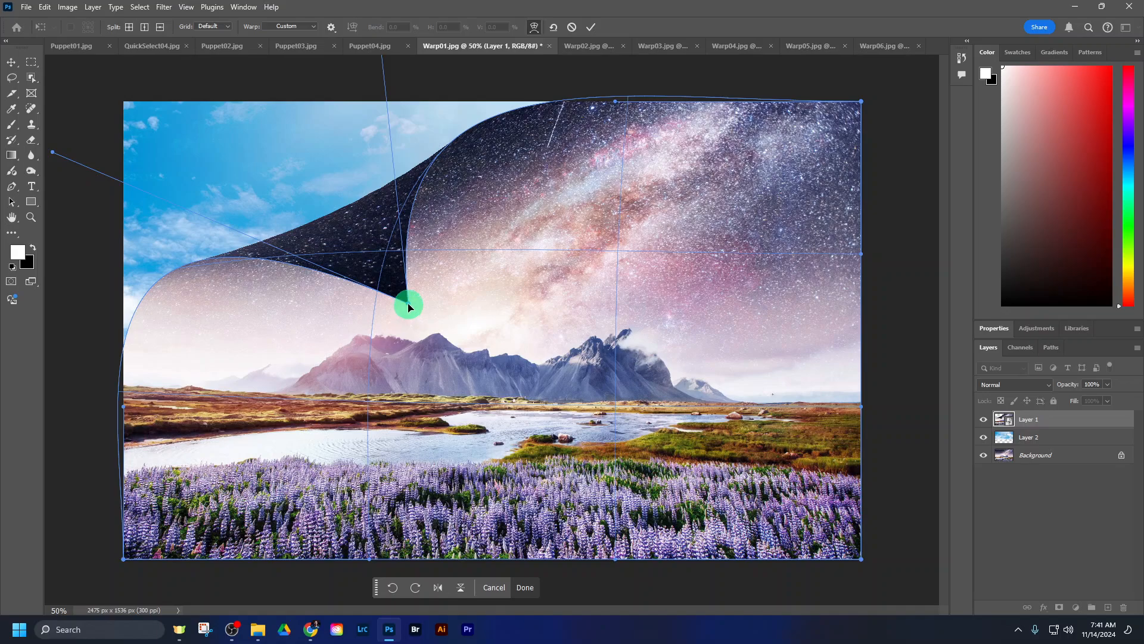
{"action": "left_click_drag", "start_coordinate": [408, 307], "coordinate": [424, 286]}
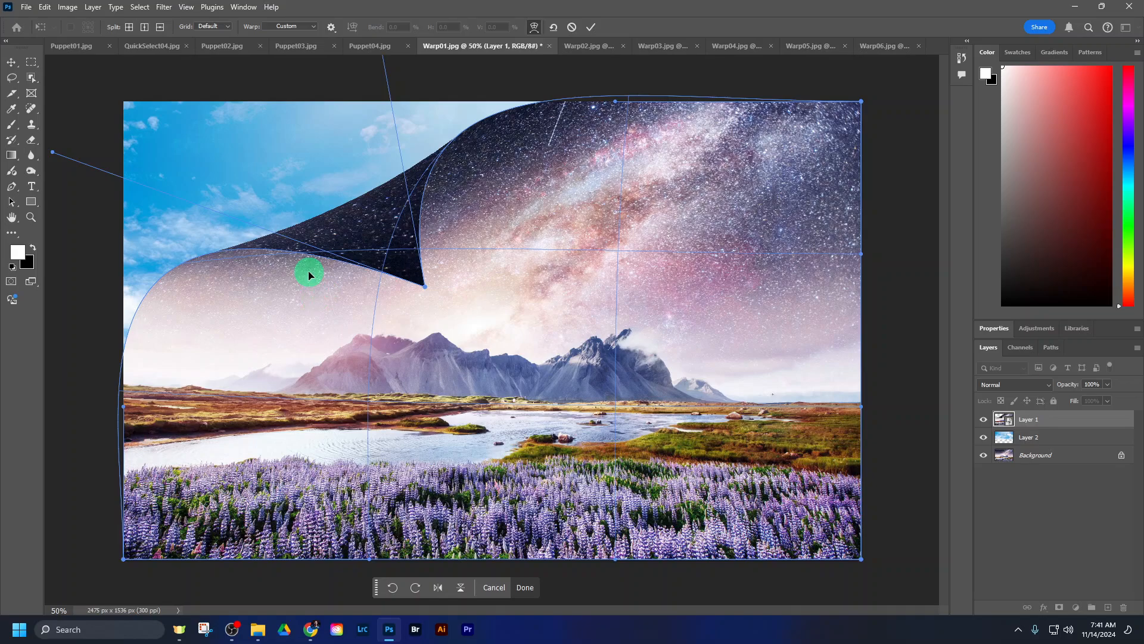
{"action": "left_click", "coordinate": [590, 27]}
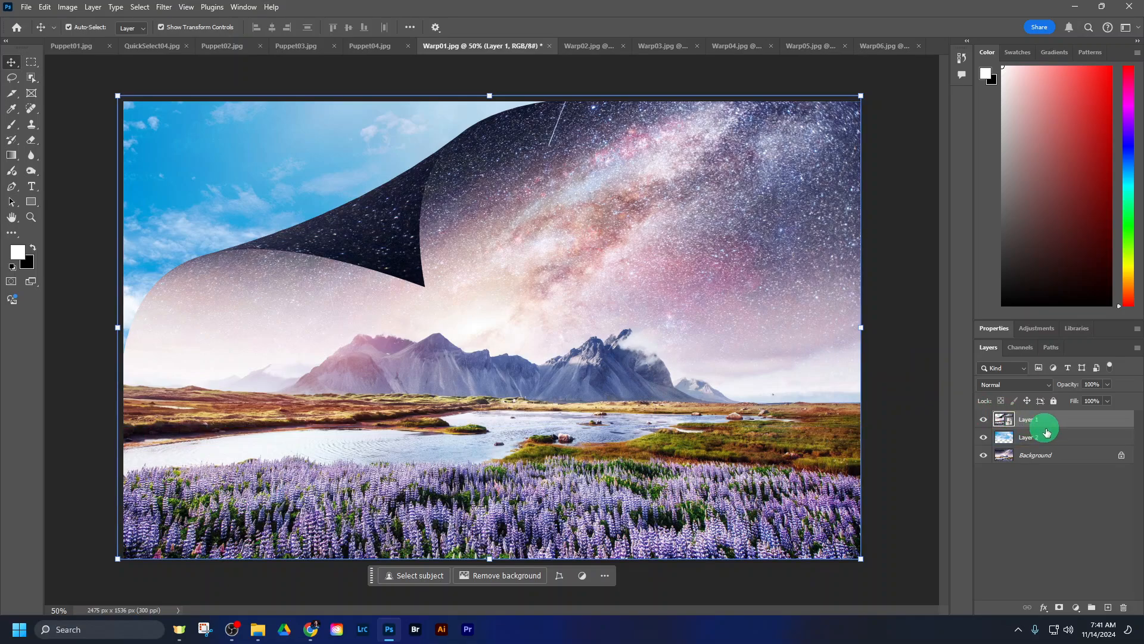
Reposition the Layer 2 sky to show the large white clouds in the area revealed by the peel, and deselect the layers.
{"action": "left_click", "coordinate": [1062, 440]}
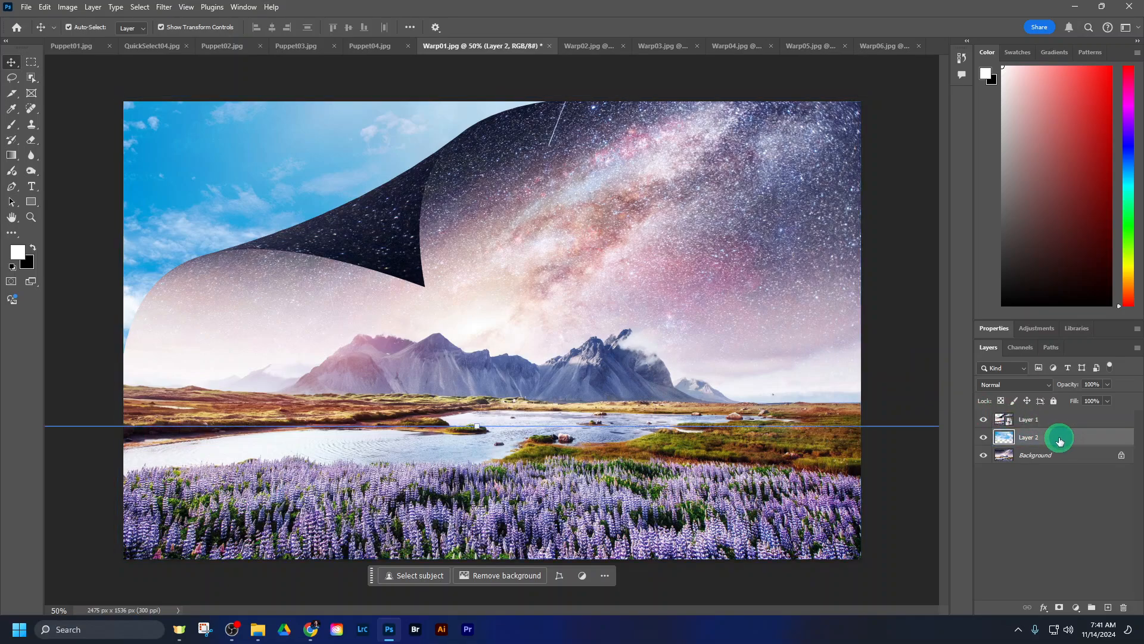
{"action": "left_click_drag", "start_coordinate": [363, 205], "coordinate": [134, 270]}
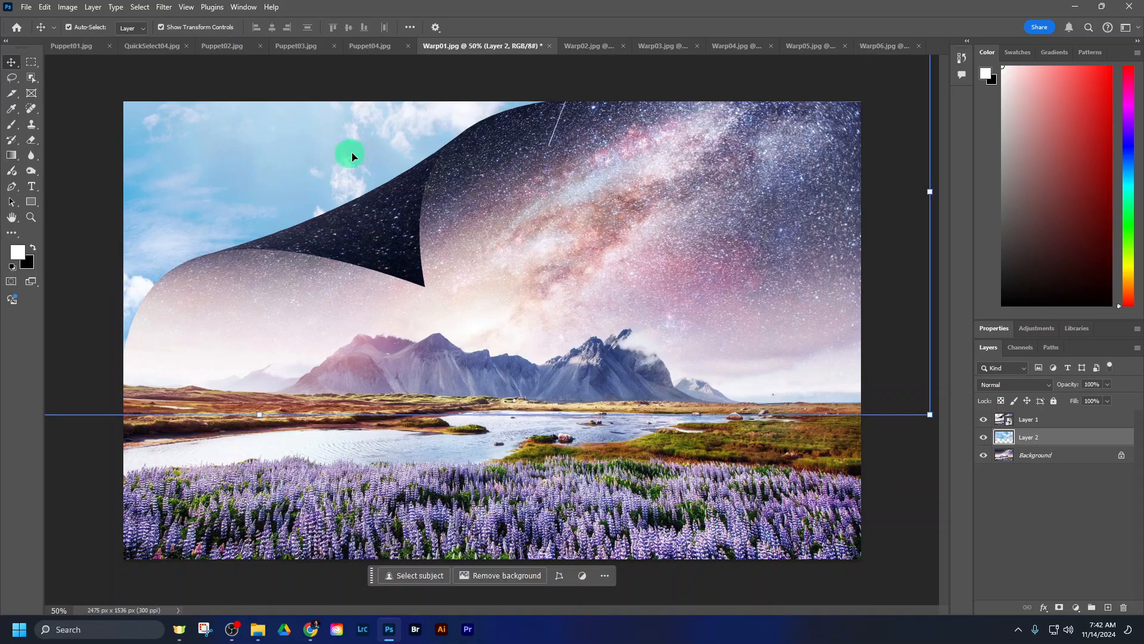
{"action": "left_click_drag", "start_coordinate": [352, 156], "coordinate": [282, 174]}
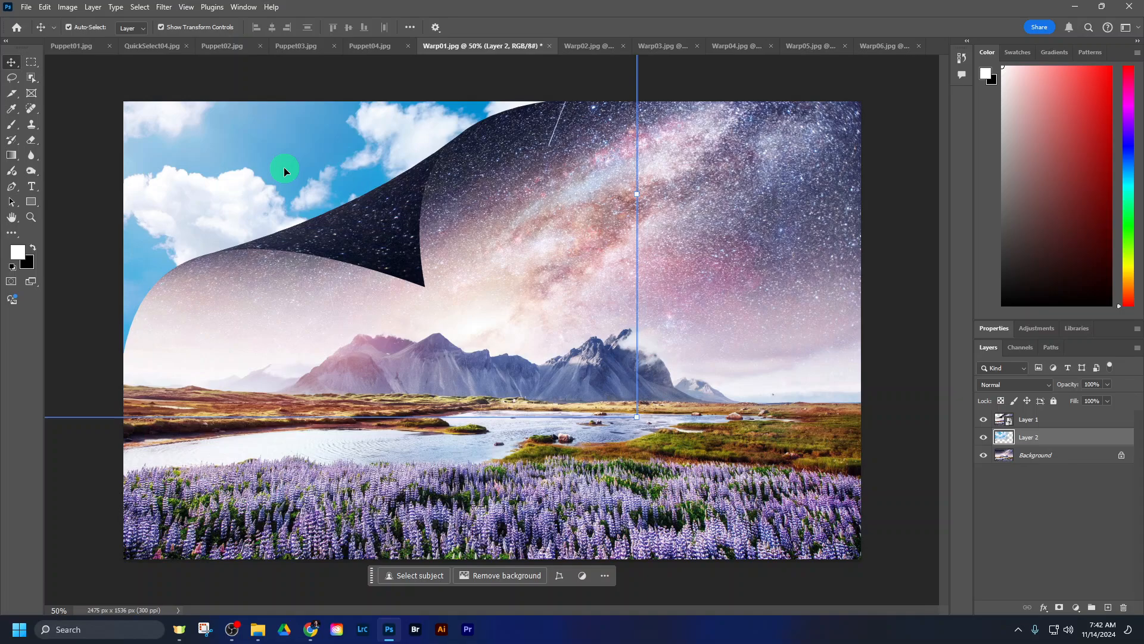
{"action": "left_click", "coordinate": [284, 166]}
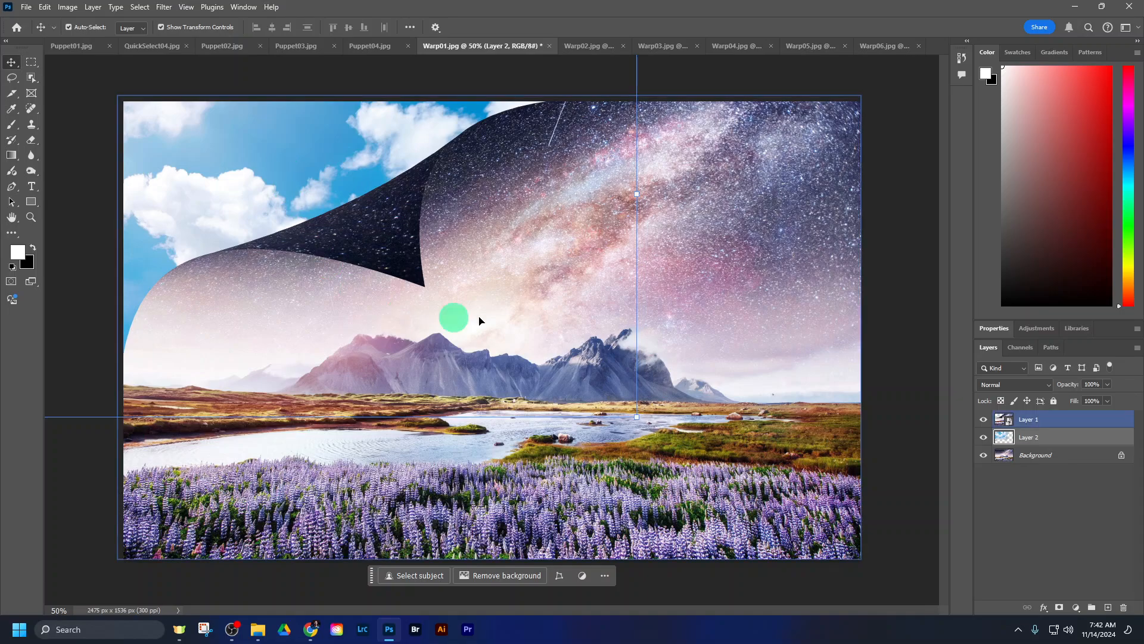
{"action": "left_click", "coordinate": [327, 222]}
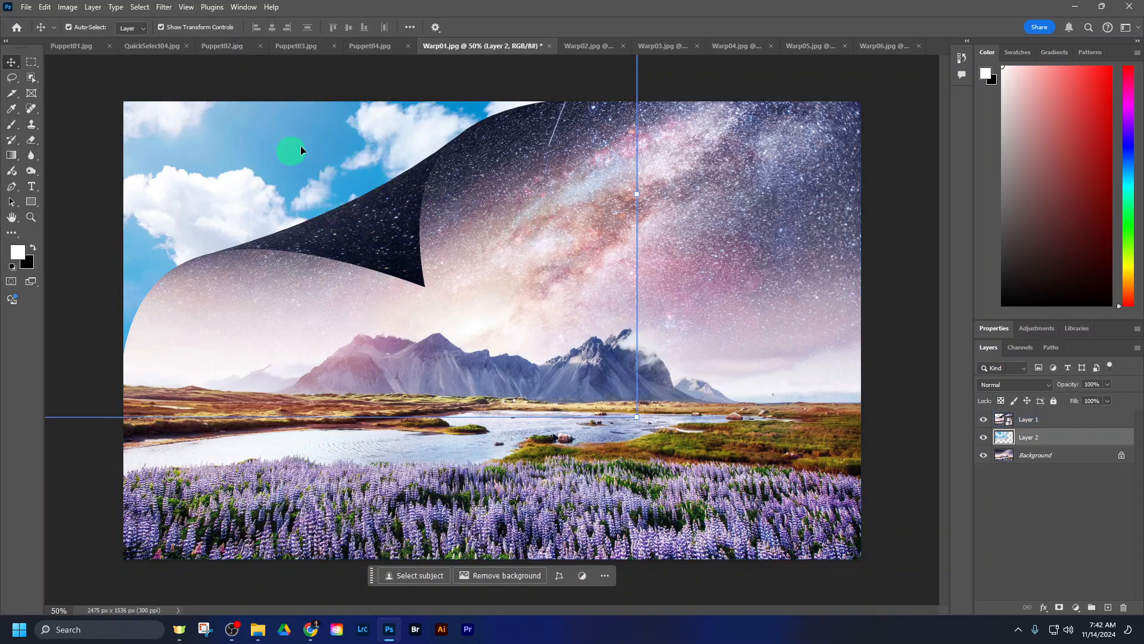
{"action": "left_click", "coordinate": [1061, 516]}
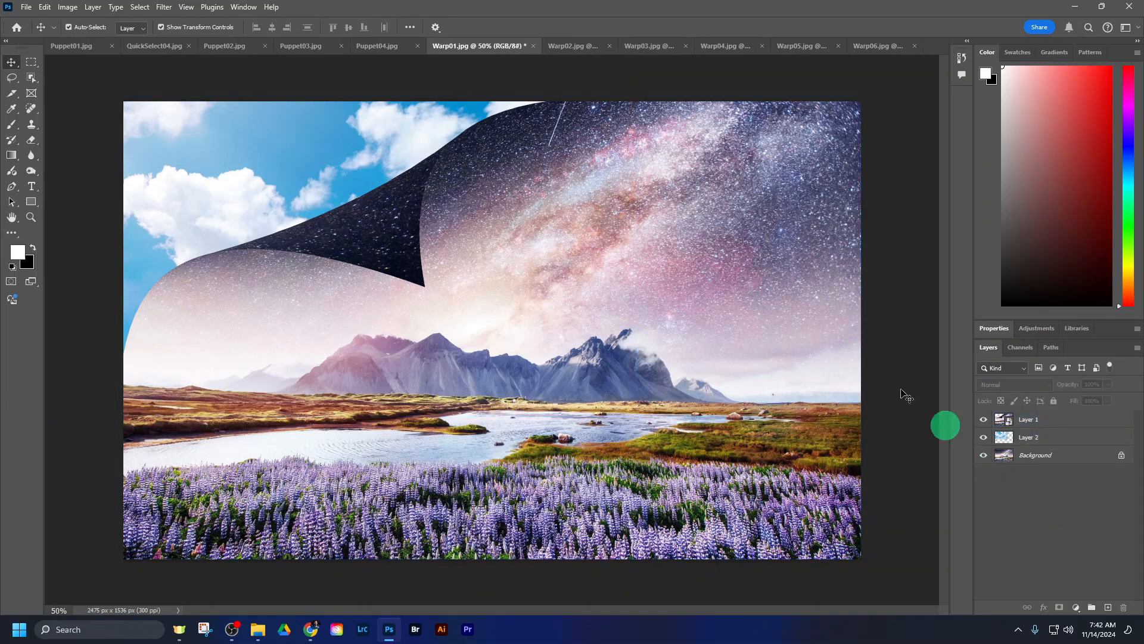
View the Warp03.jpg cityscape and the Warp04.jpg sunset sky, and return to Warp03.jpg.
{"action": "left_click", "coordinate": [641, 53]}
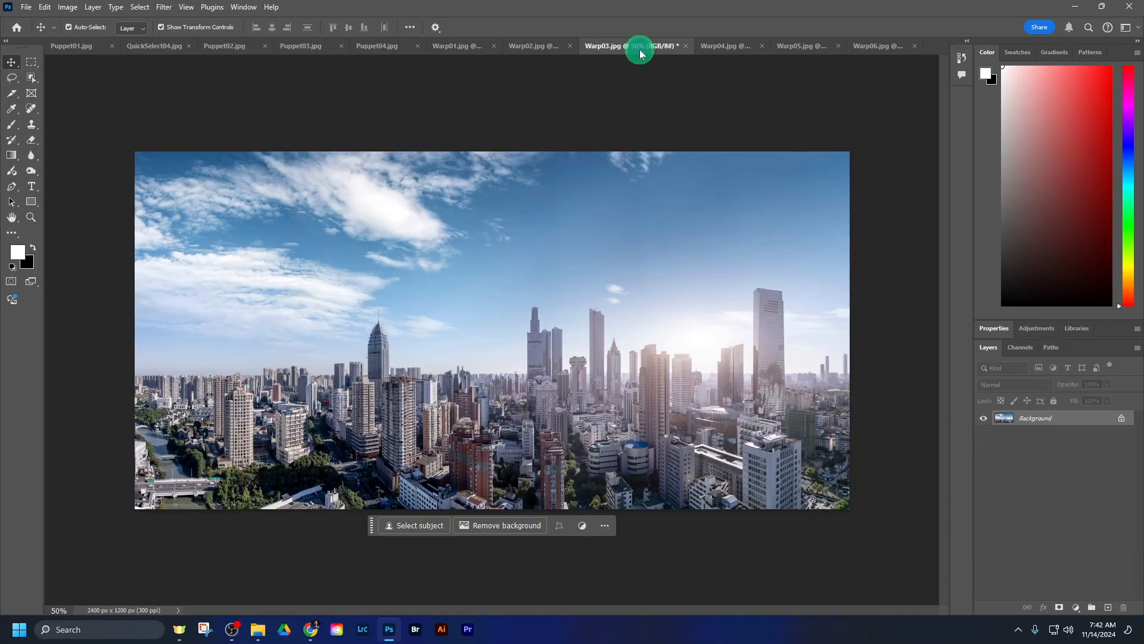
{"action": "left_click", "coordinate": [716, 48]}
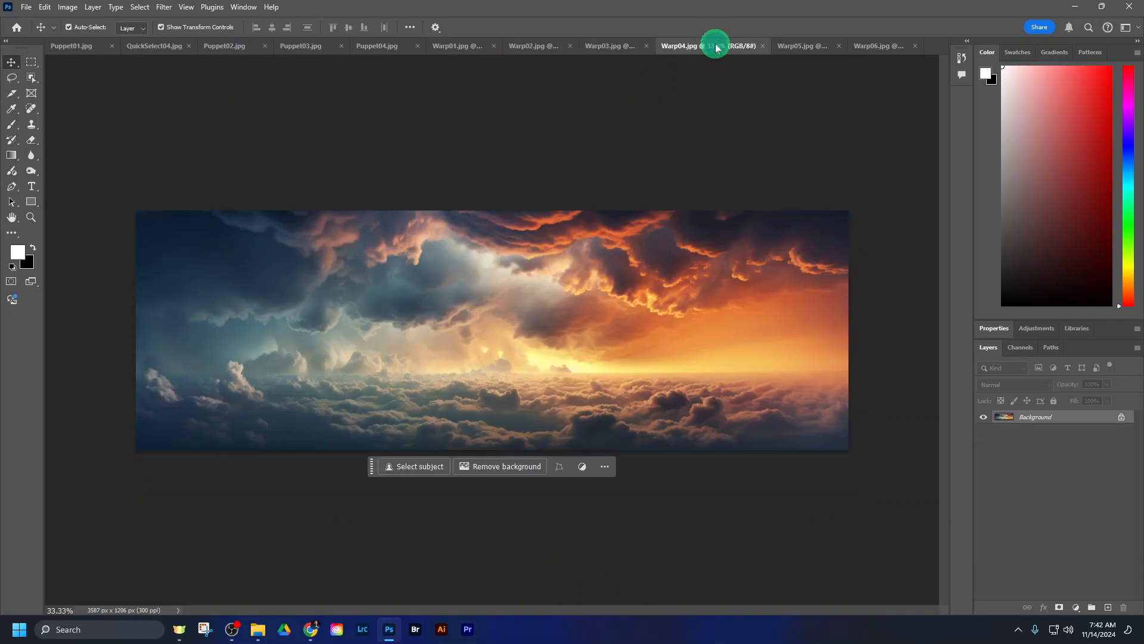
{"action": "left_click", "coordinate": [608, 45]}
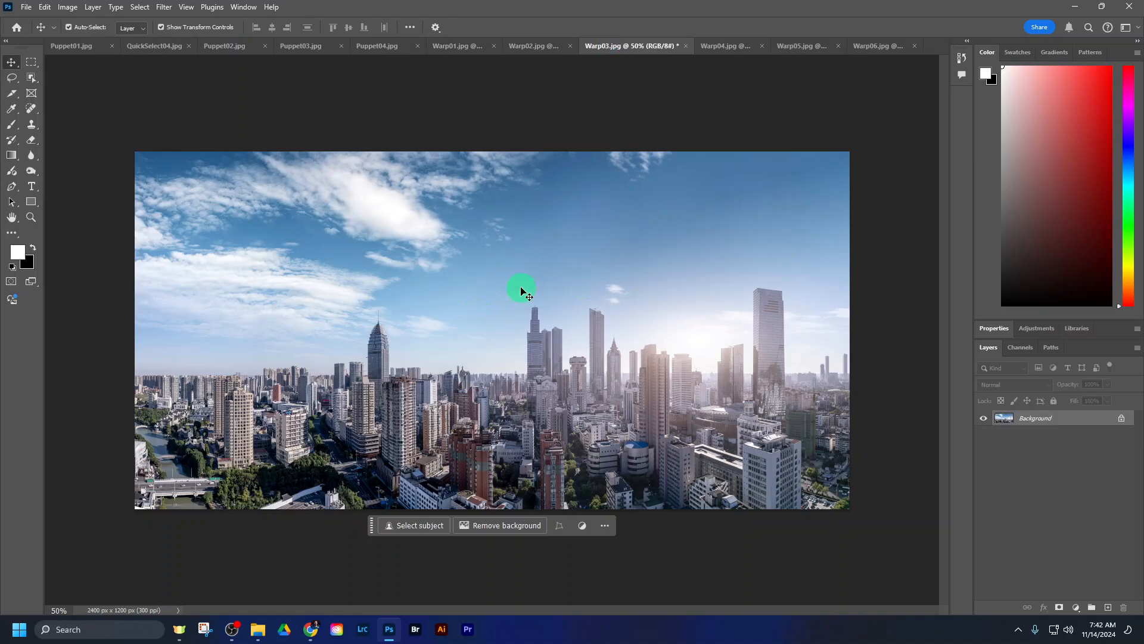
Duplicate the Background layer of the Warp03.jpg cityscape and convert the copy to a smart object.
{"action": "left_click", "coordinate": [717, 47]}
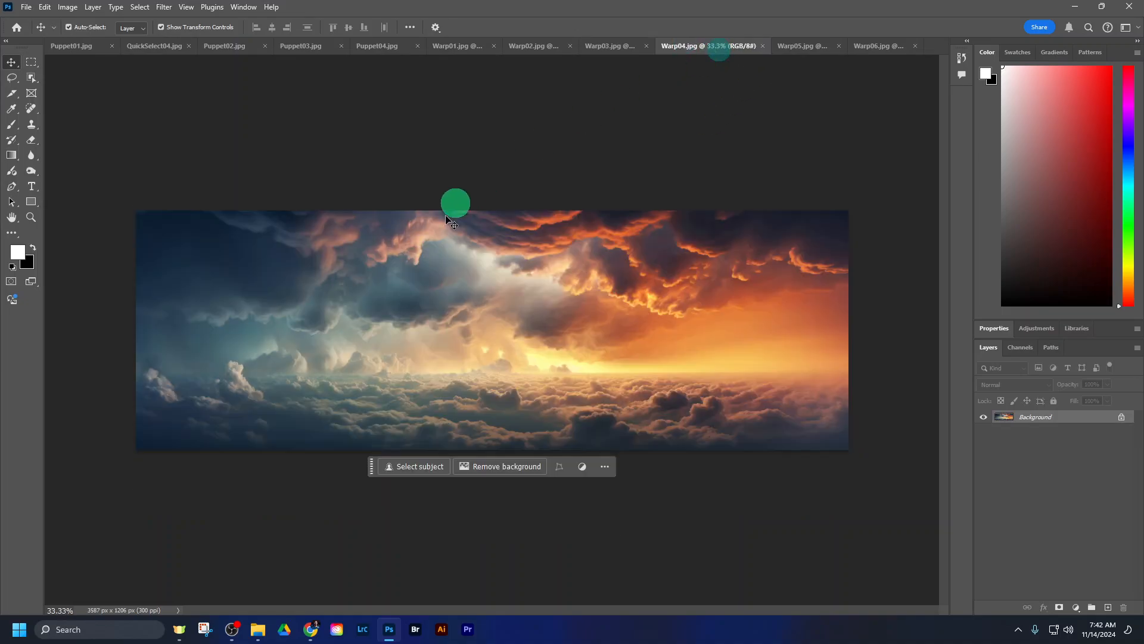
{"action": "left_click", "coordinate": [612, 49]}
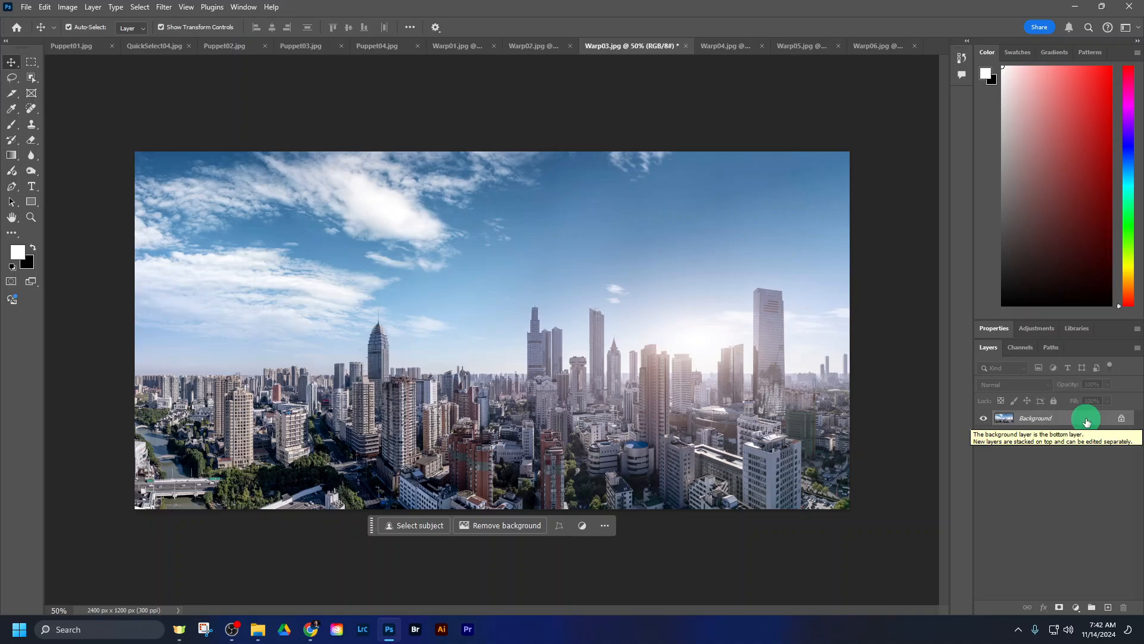
{"action": "key", "text": "ctrl"}
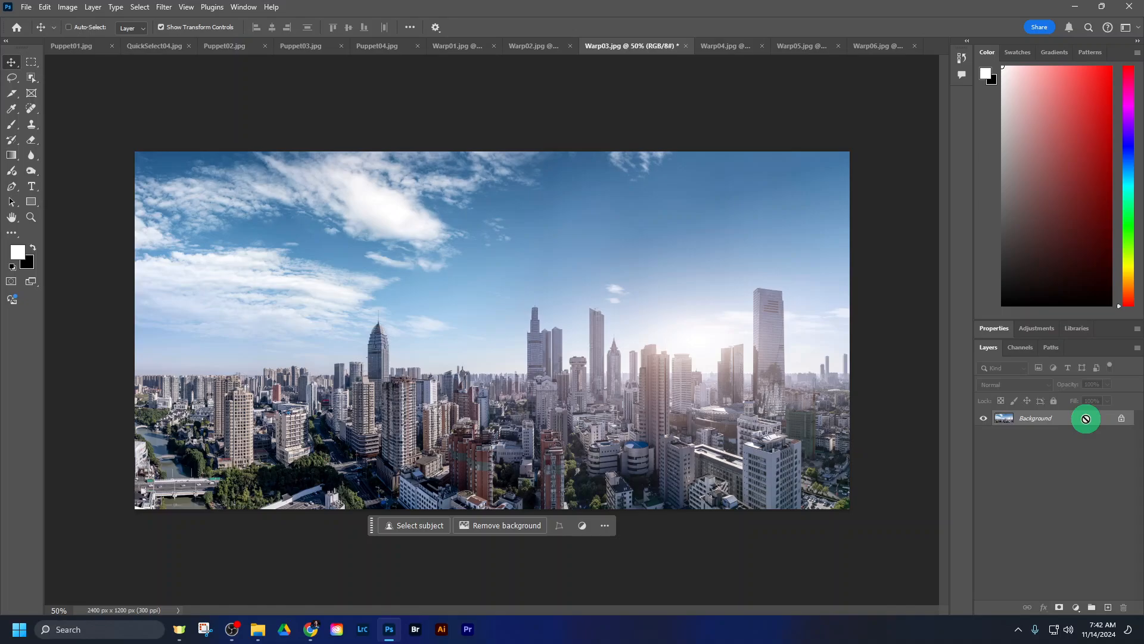
{"action": "key", "text": "ctrl+j"}
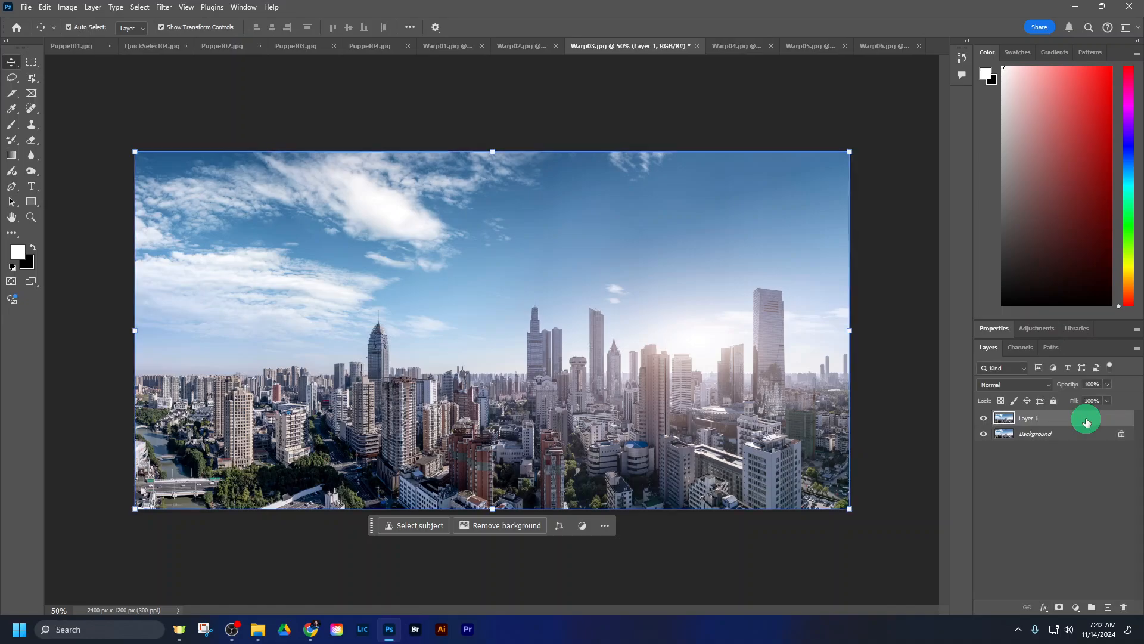
{"action": "right_click", "coordinate": [1086, 422]}
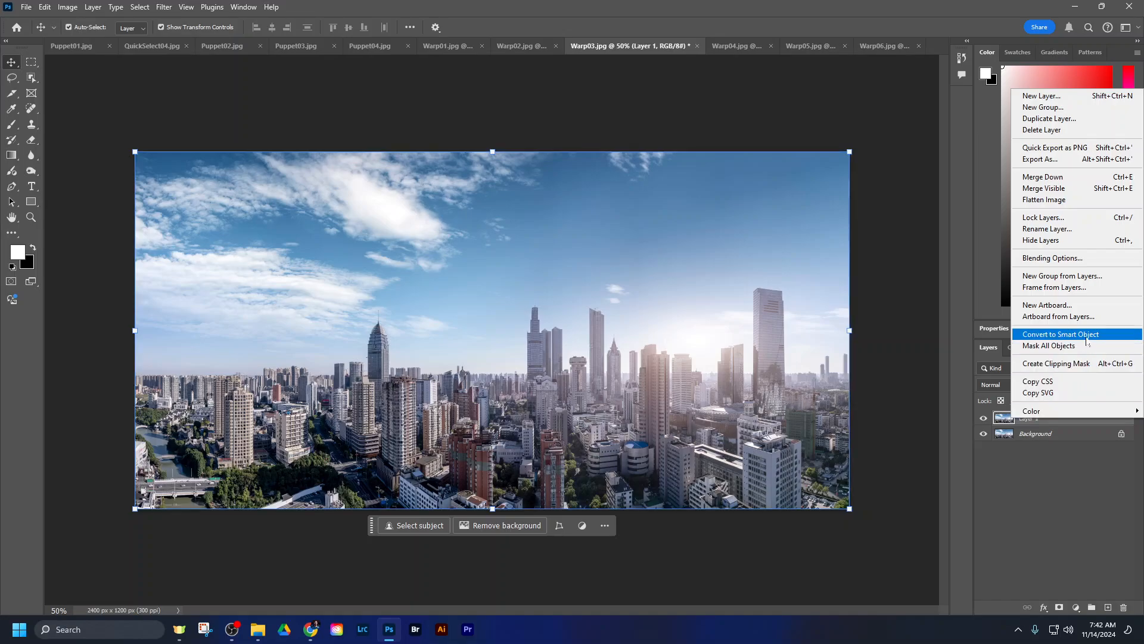
{"action": "left_click", "coordinate": [1086, 335]}
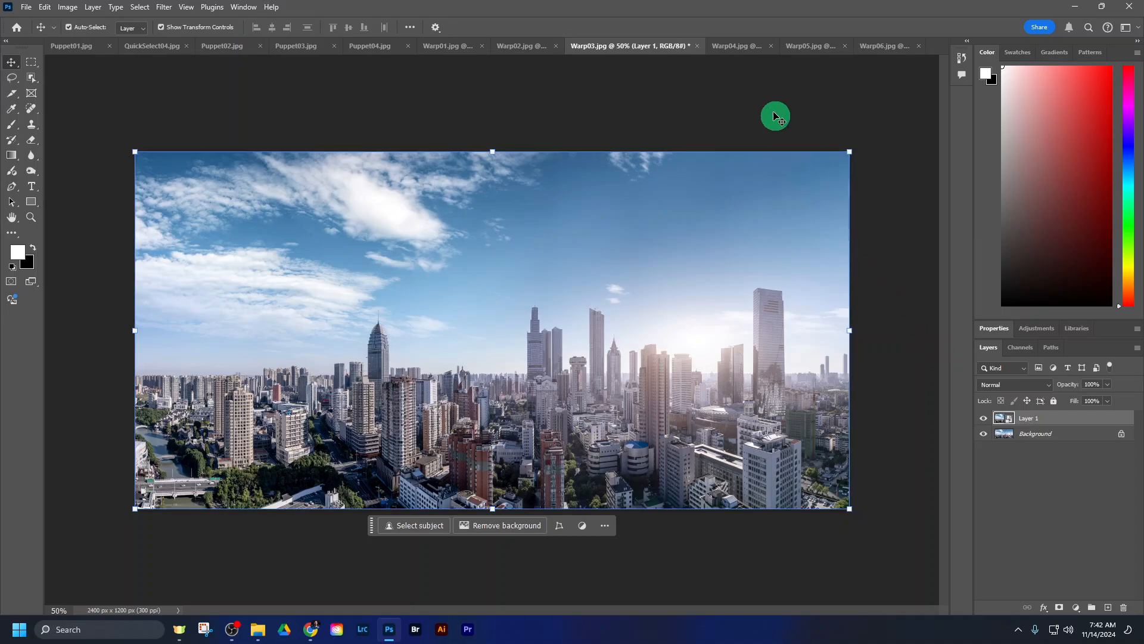
Bring the Warp04.jpg sunset sky into Warp03.jpg as a layer and move Layer 1 above it.
{"action": "left_click", "coordinate": [735, 53]}
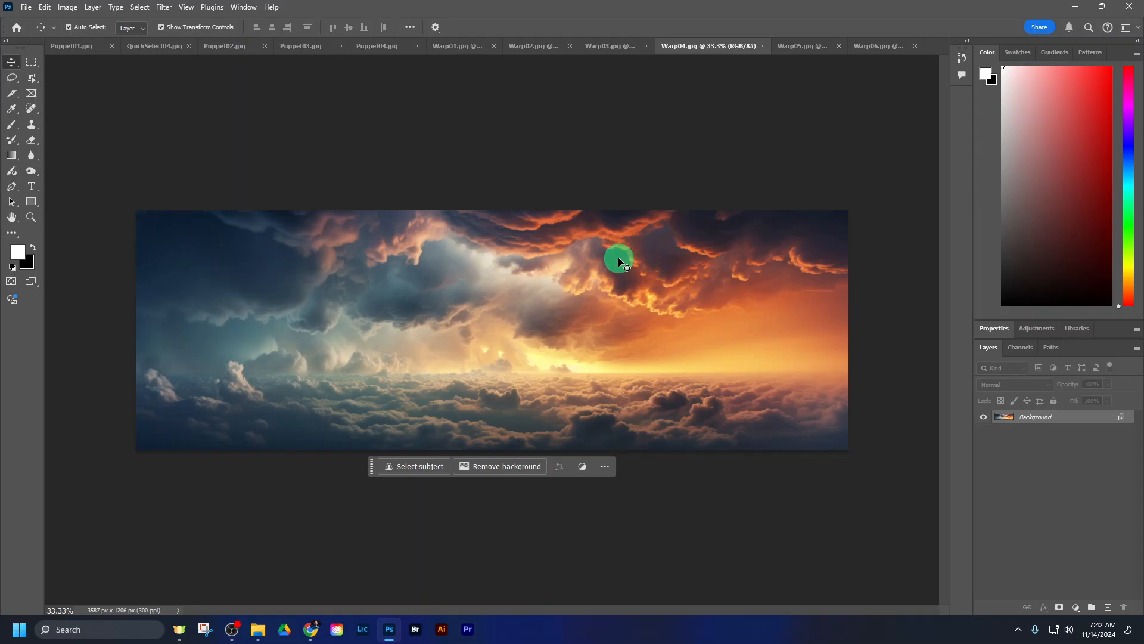
{"action": "left_click_drag", "start_coordinate": [620, 262], "coordinate": [456, 223]}
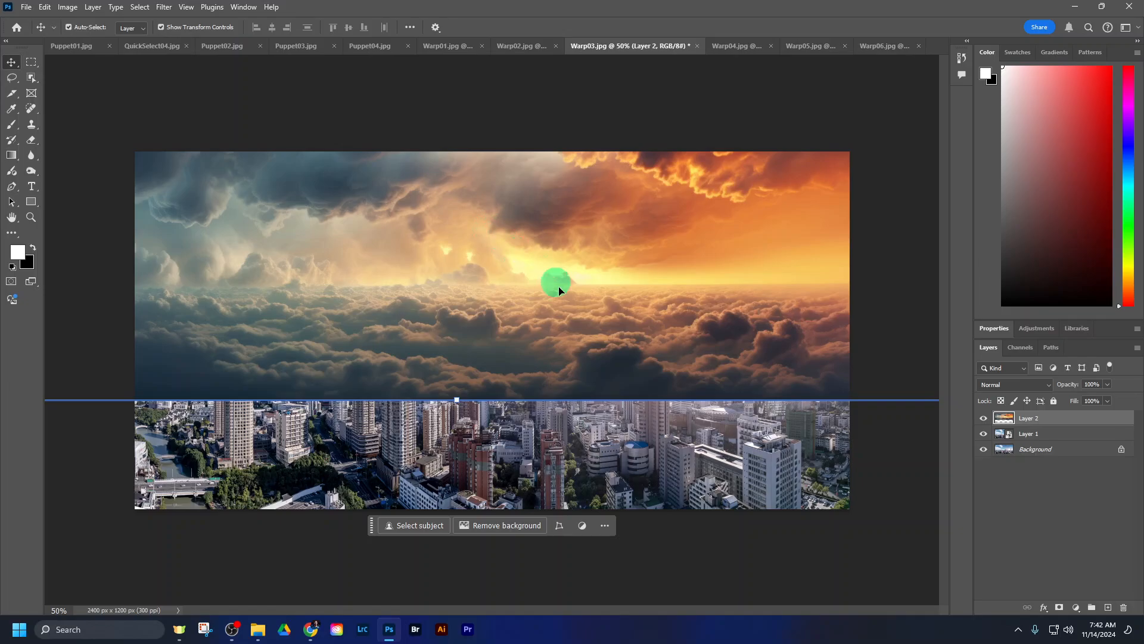
{"action": "left_click", "coordinate": [1090, 440]}
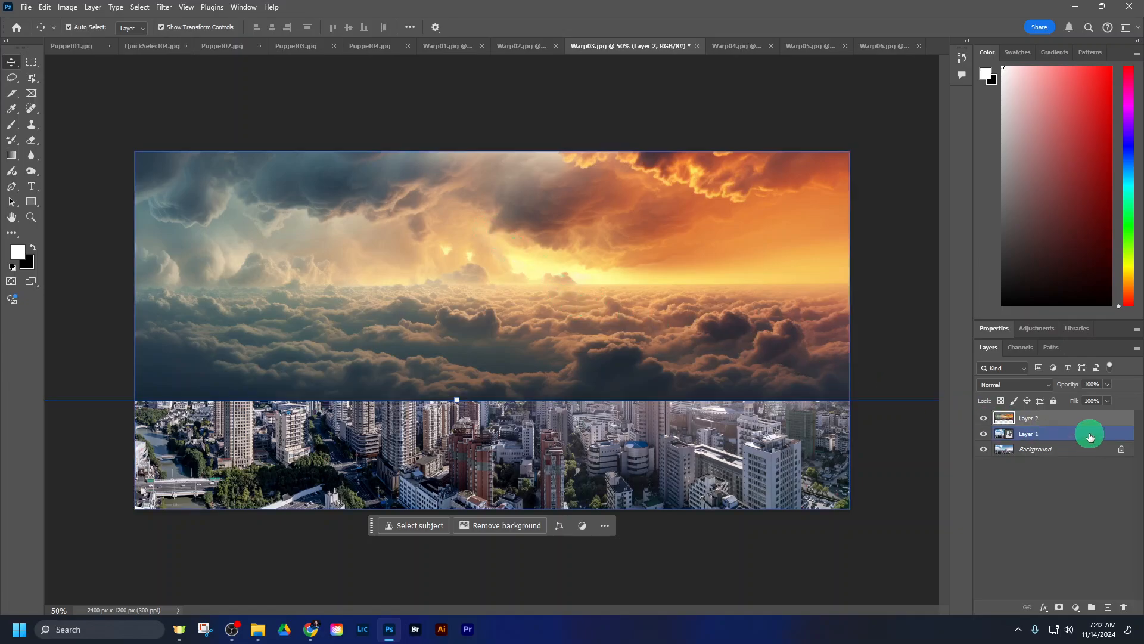
{"action": "left_click_drag", "start_coordinate": [1090, 433], "coordinate": [1091, 418]}
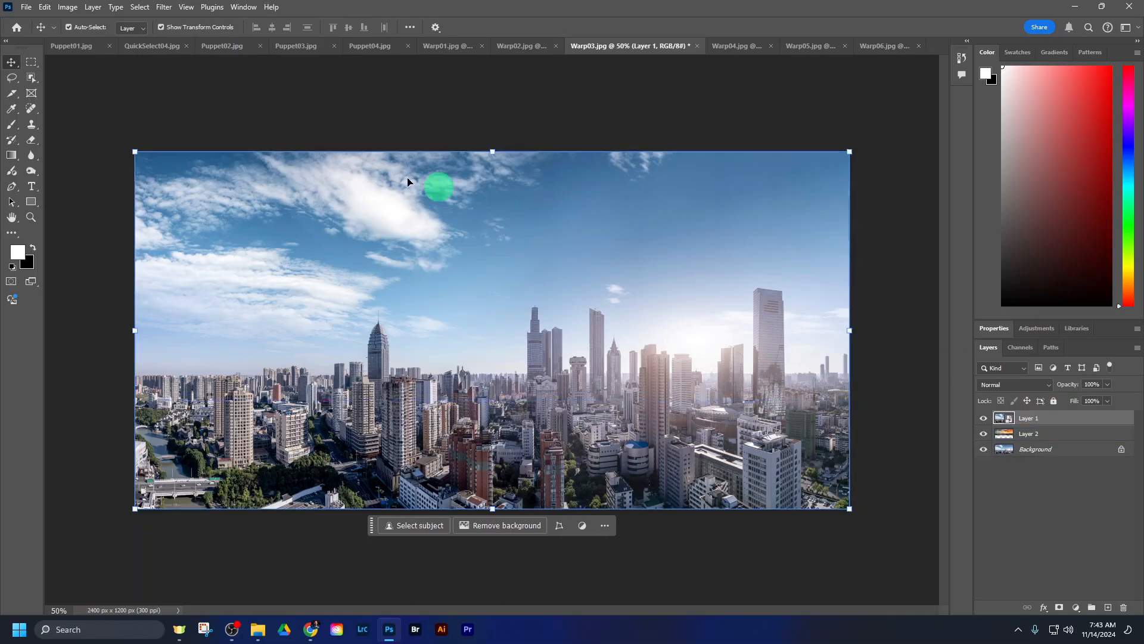
Start warping Layer 1 and peel its upper-right corner down toward the image center.
{"action": "left_click", "coordinate": [45, 7]}
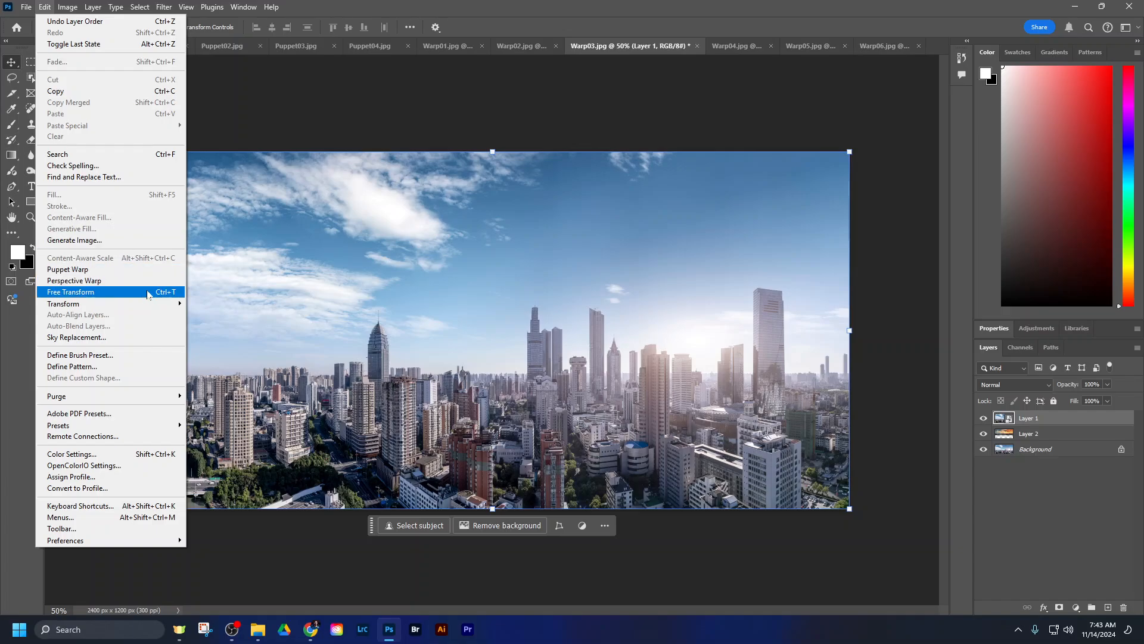
{"action": "mouse_move", "coordinate": [158, 305]}
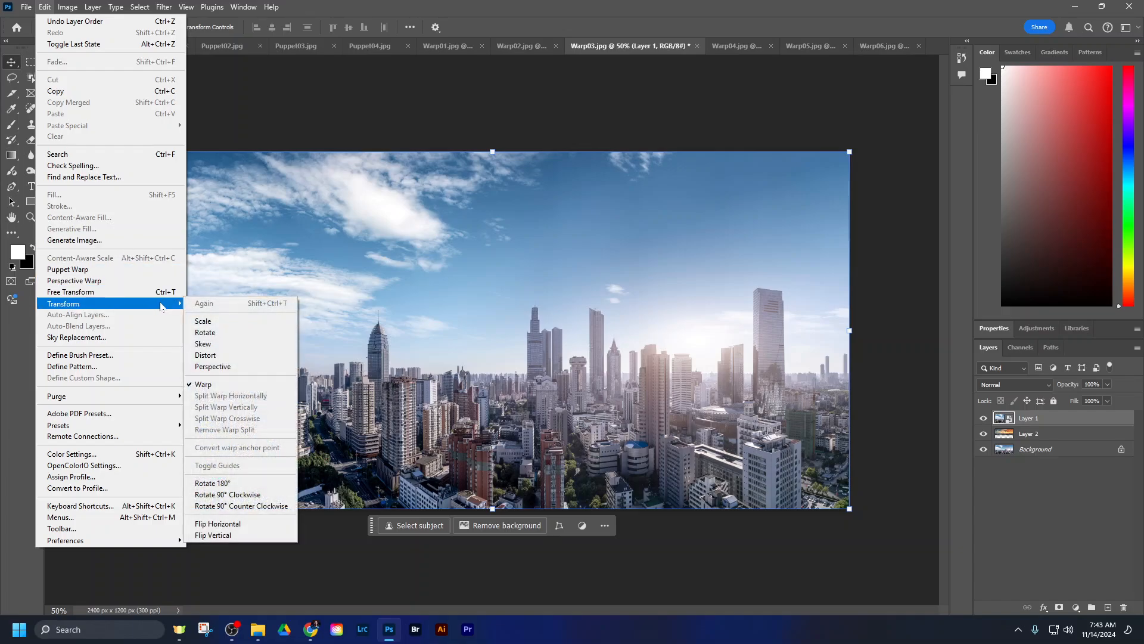
{"action": "left_click", "coordinate": [210, 383]}
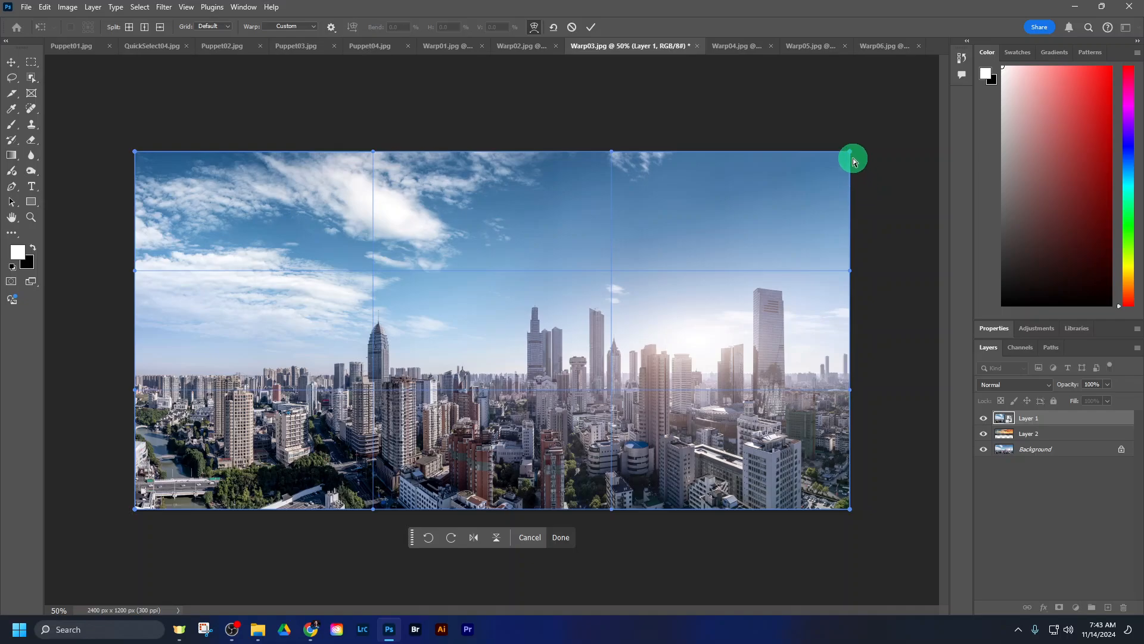
{"action": "left_click_drag", "start_coordinate": [853, 160], "coordinate": [612, 323]}
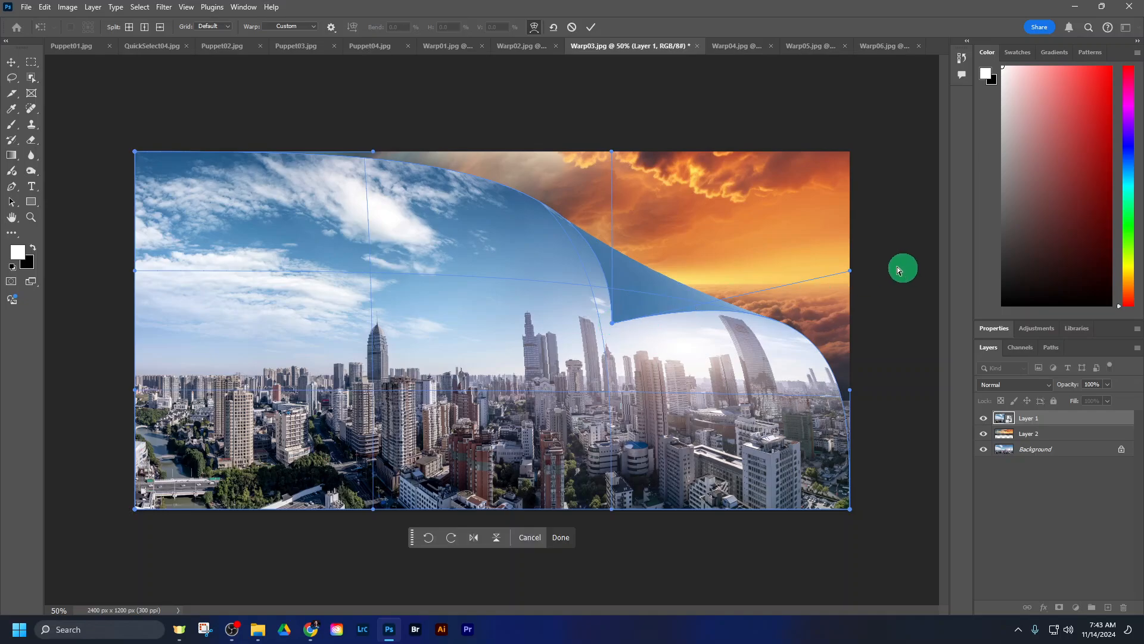
Bow the curl's edges up and outward, pull the peeled corner further down and left, and apply the warp.
{"action": "left_click_drag", "start_coordinate": [850, 269], "coordinate": [929, 168]}
{"action": "left_click_drag", "start_coordinate": [616, 154], "coordinate": [716, 89]}
{"action": "mouse_move", "coordinate": [851, 391]}
{"action": "left_mouse_down"}
{"action": "mouse_move", "coordinate": [860, 385]}
{"action": "mouse_move", "coordinate": [850, 388]}
{"action": "left_mouse_up"}
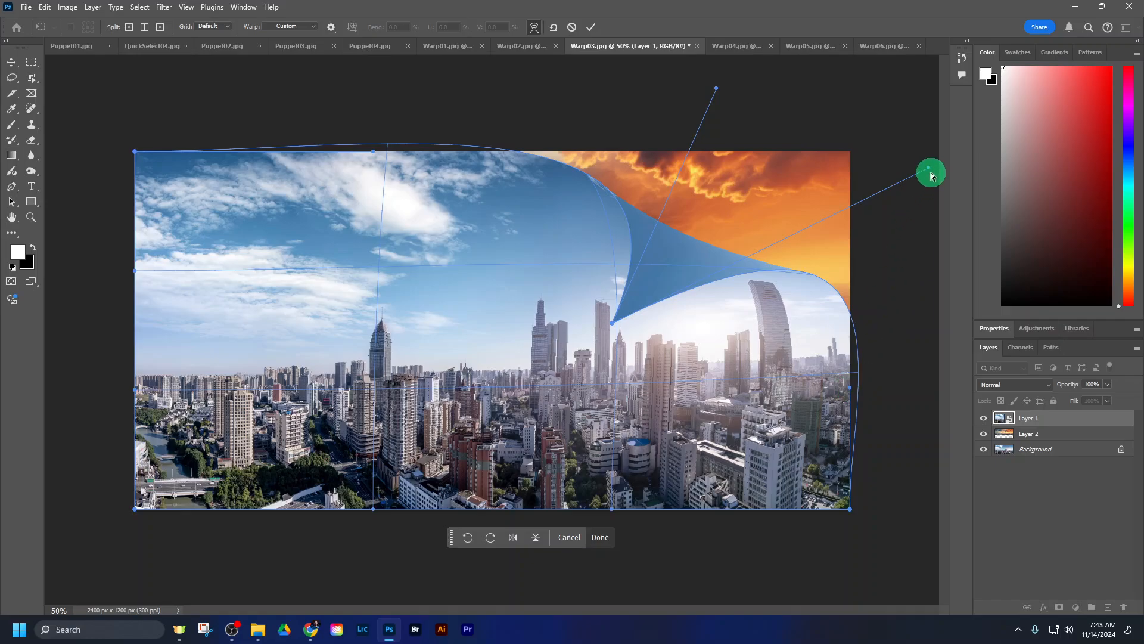
{"action": "left_click_drag", "start_coordinate": [929, 170], "coordinate": [938, 146]}
{"action": "left_click_drag", "start_coordinate": [613, 323], "coordinate": [502, 370]}
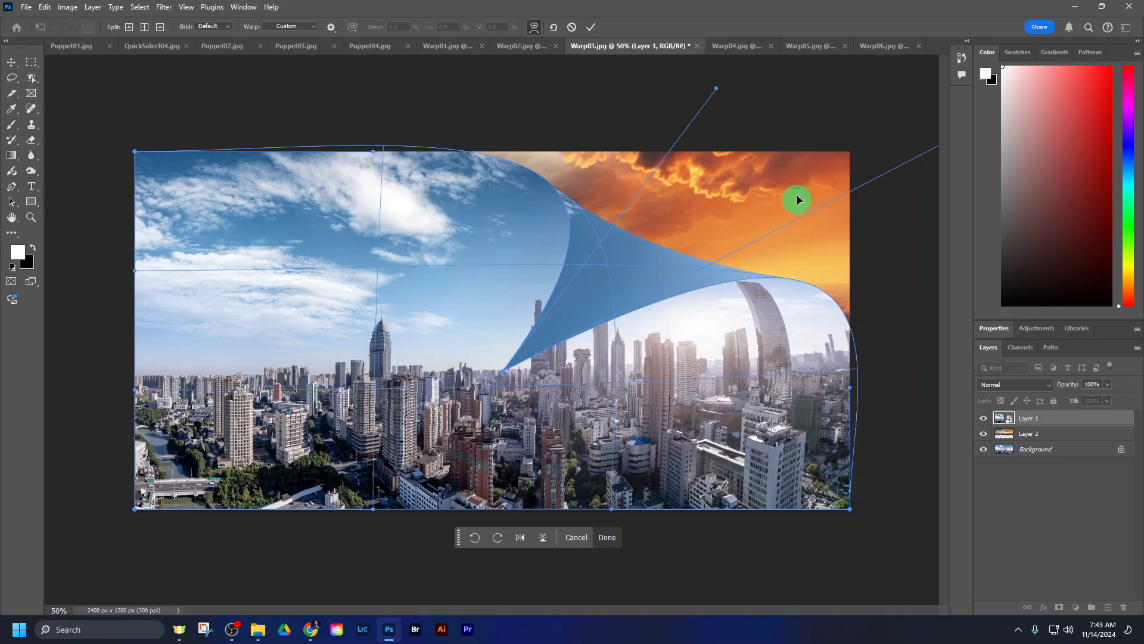
{"action": "left_click", "coordinate": [591, 26]}
Reposition the Layer 2 sky to show the sunset horizon and clouds in the peeled-back area, and deselect the layers.
{"action": "left_click", "coordinate": [1052, 434]}
{"action": "left_click", "coordinate": [773, 200]}
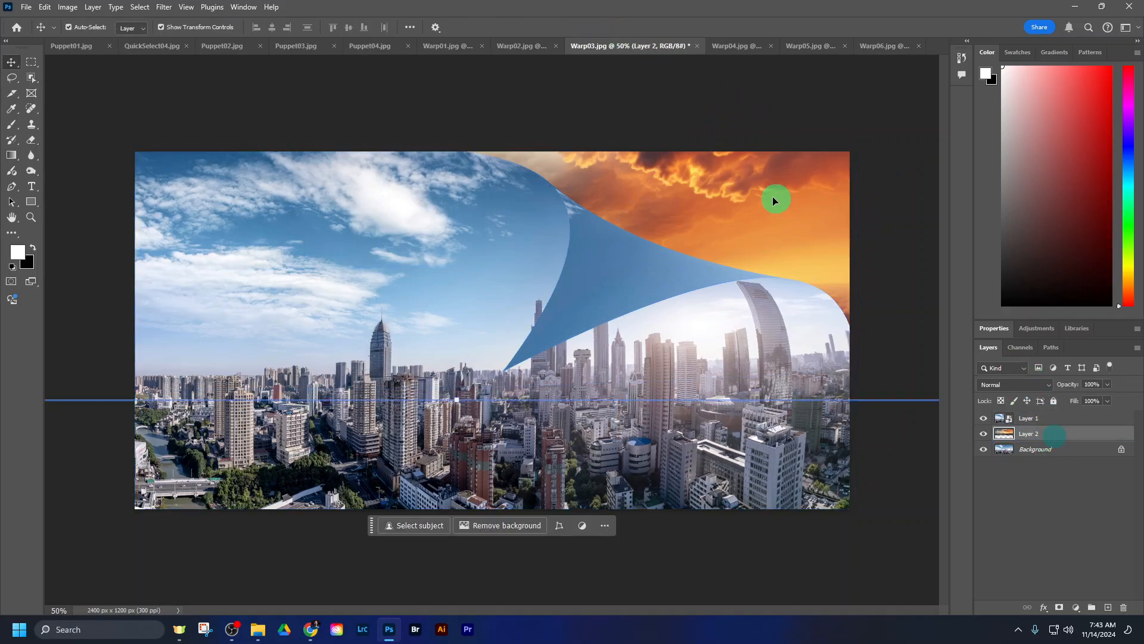
{"action": "left_click_drag", "start_coordinate": [774, 201], "coordinate": [820, 140]}
{"action": "left_click_drag", "start_coordinate": [777, 214], "coordinate": [769, 244]}
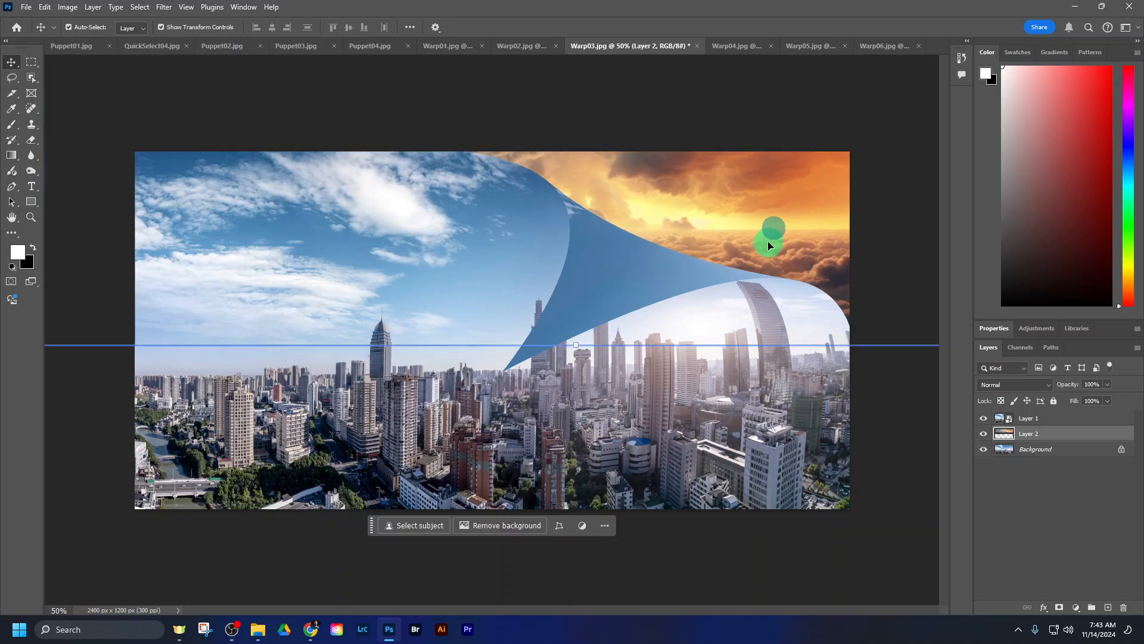
{"action": "left_click", "coordinate": [1036, 540]}
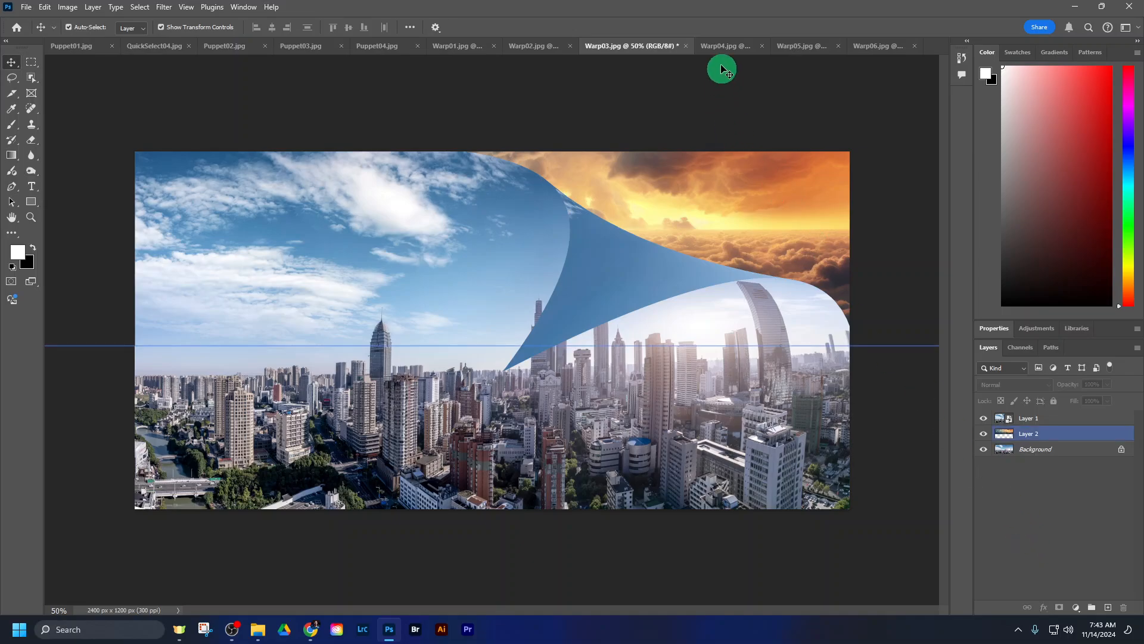
View the Warp05.jpg lighthouse beach and the Warp06.jpg lightning sky, and return to Warp05.jpg.
{"action": "left_click", "coordinate": [792, 47]}
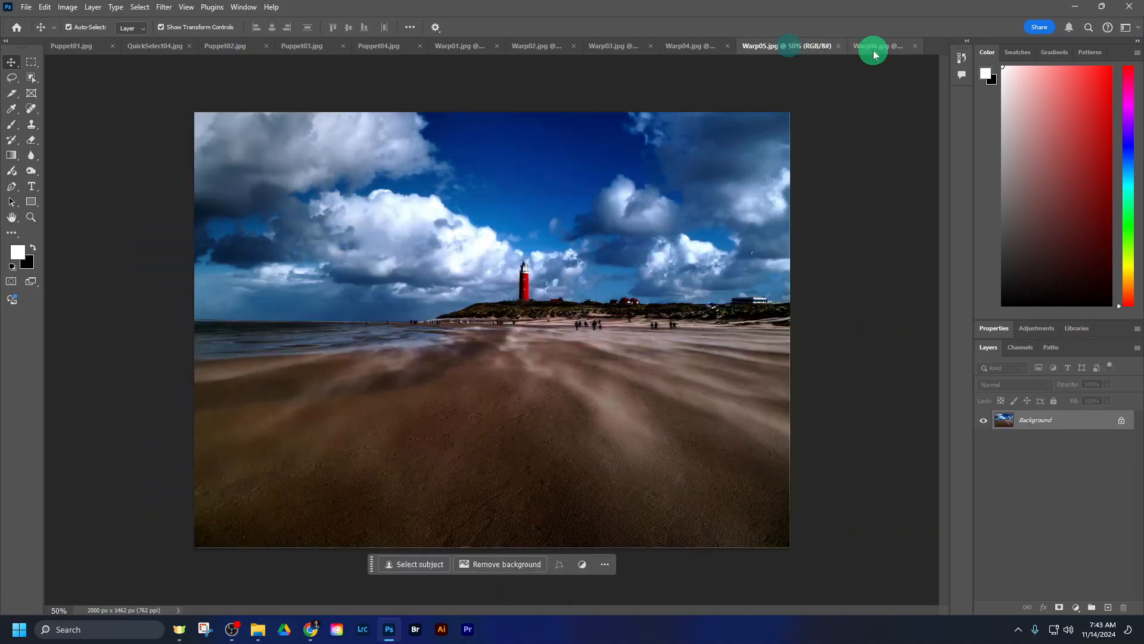
{"action": "left_click", "coordinate": [874, 50]}
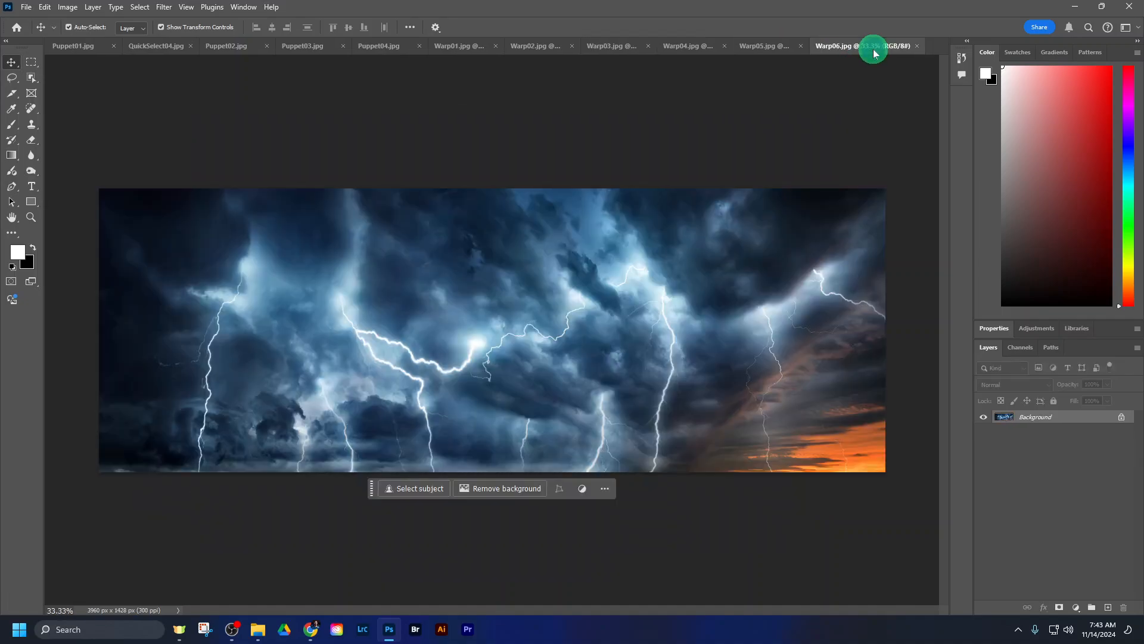
{"action": "left_click", "coordinate": [763, 46]}
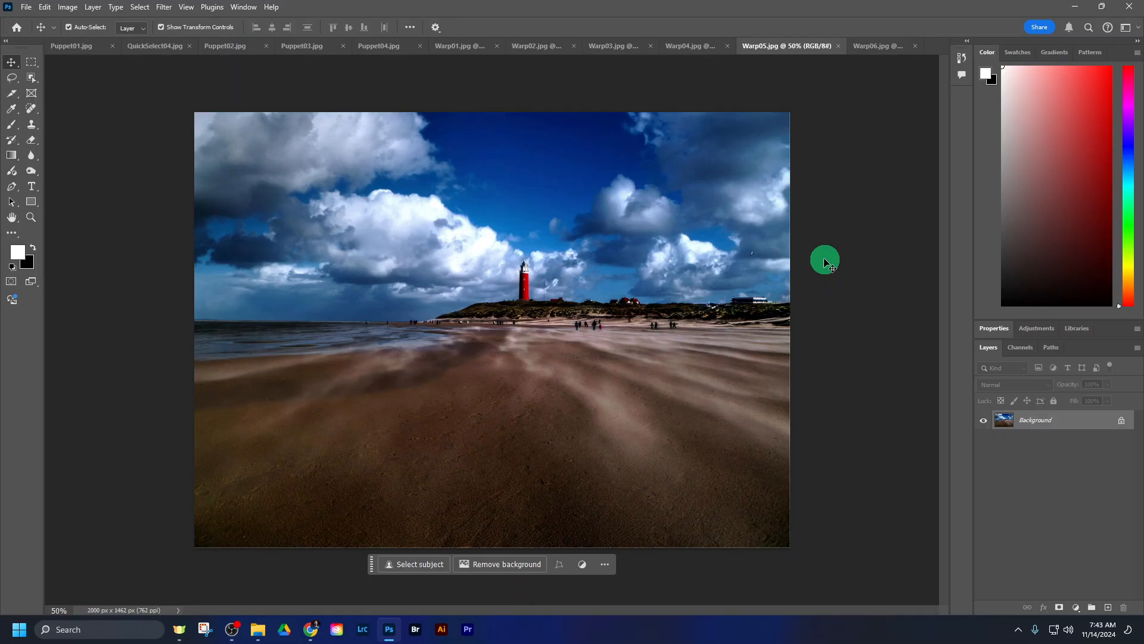
In Puppet01.jpg, restore the selection around the jumping woman and add a layer mask from it.
{"action": "left_click", "coordinate": [69, 49]}
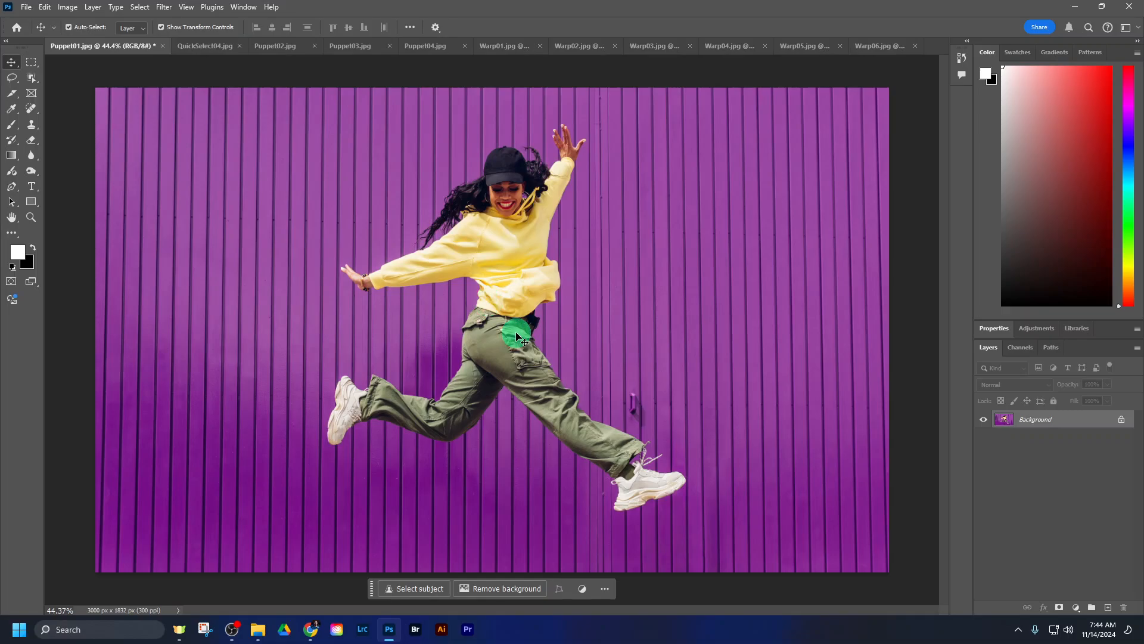
{"action": "key", "text": "ctrl+z"}
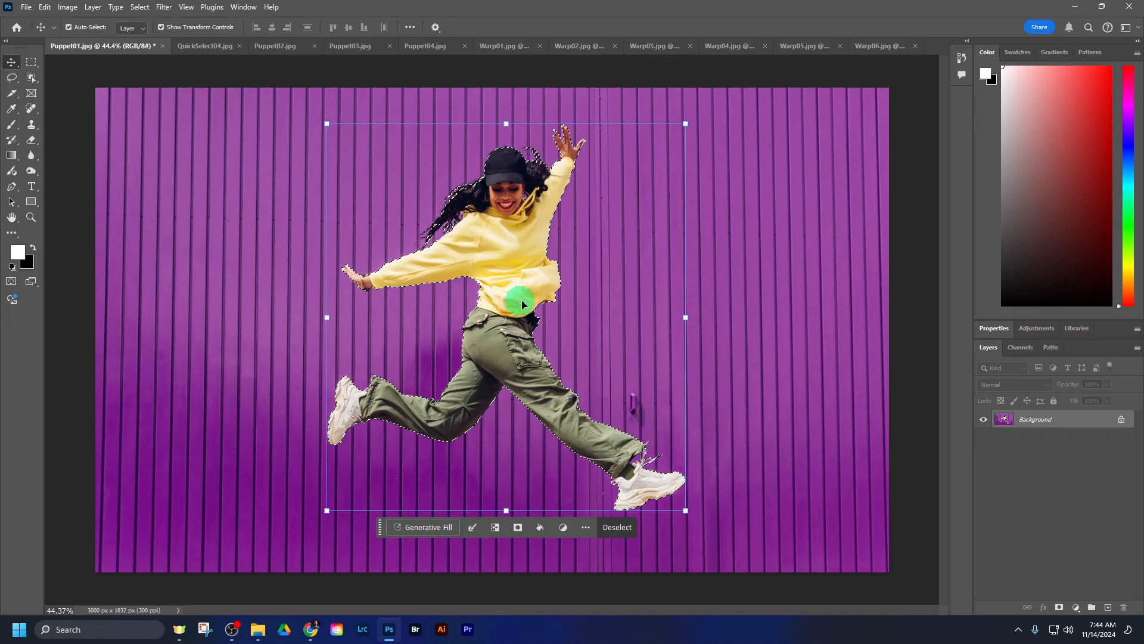
{"action": "left_click", "coordinate": [1060, 607]}
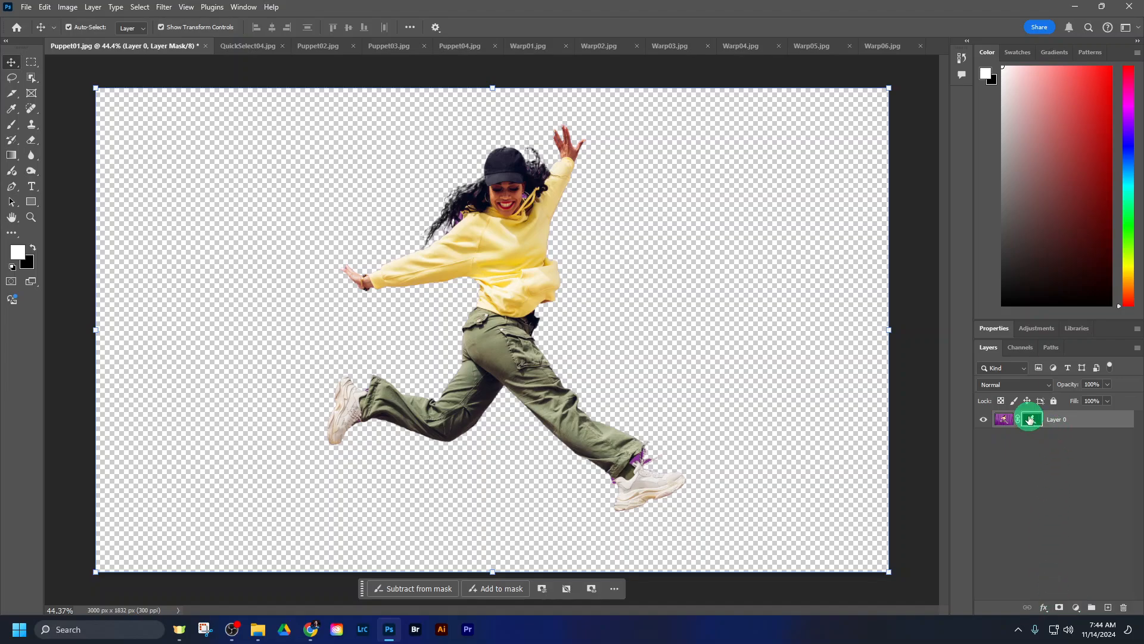
Open the layer mask in Select and Mask and refine the purple-fringed hair edge above the woman's shoulder.
{"action": "left_click", "coordinate": [1007, 329]}
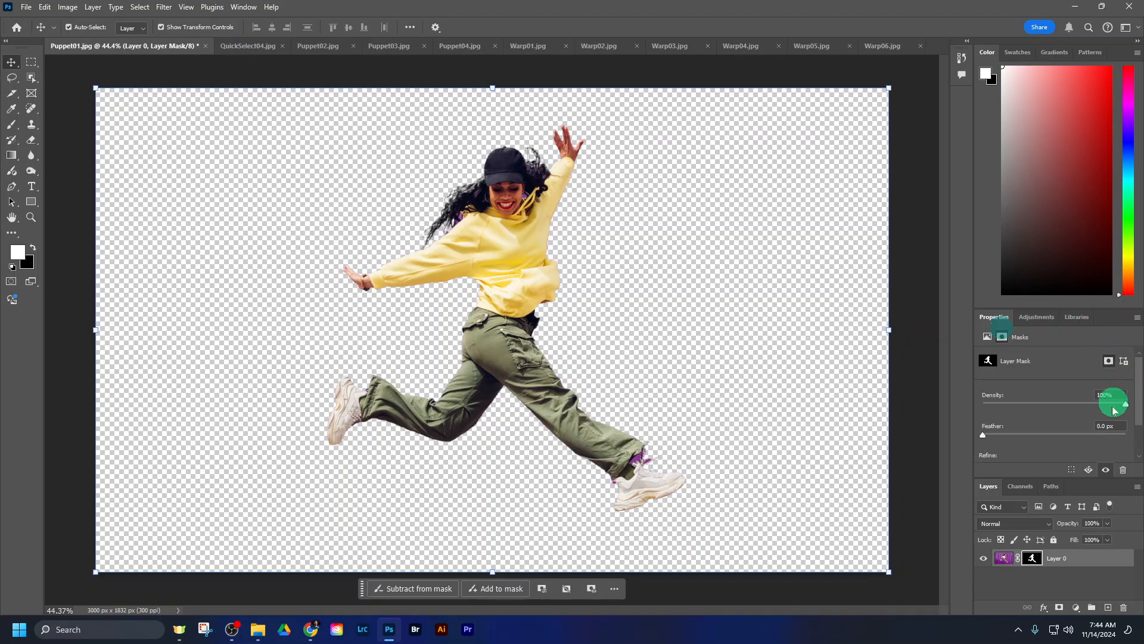
{"action": "left_click", "coordinate": [1093, 420]}
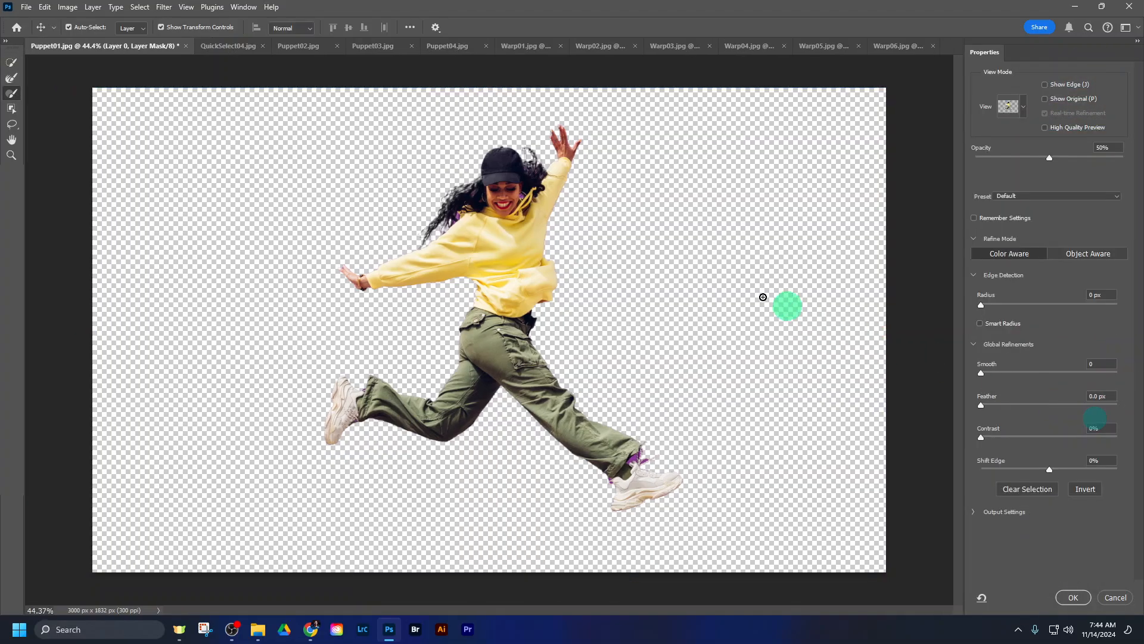
{"action": "scroll", "coordinate": [476, 215], "scroll_direction": "up", "scroll_amount": 5}
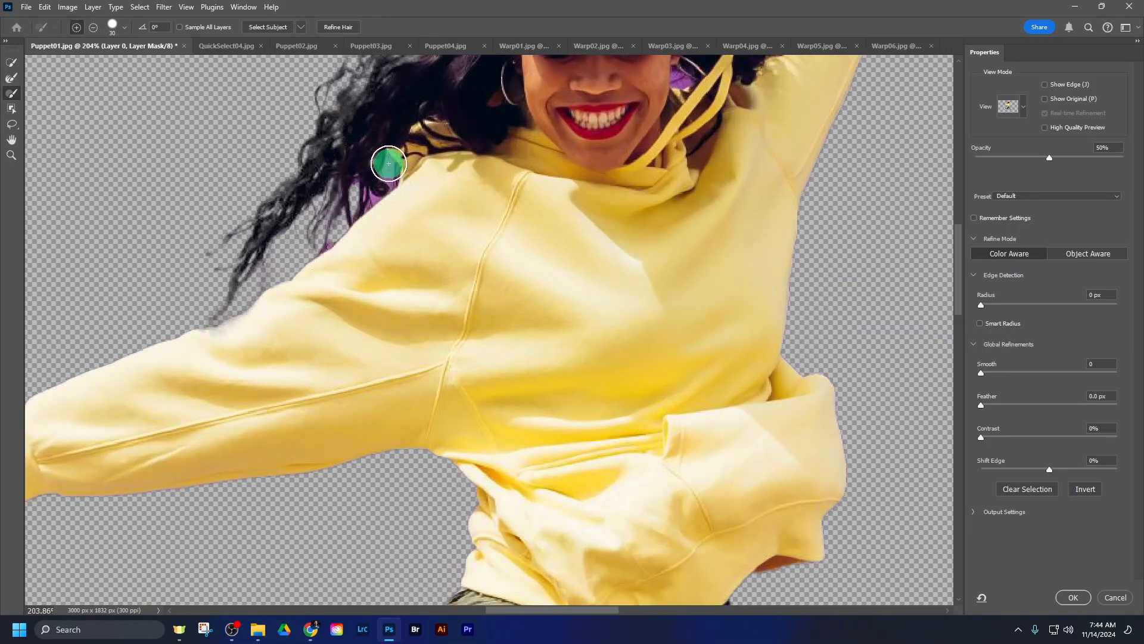
{"action": "left_click", "coordinate": [12, 77]}
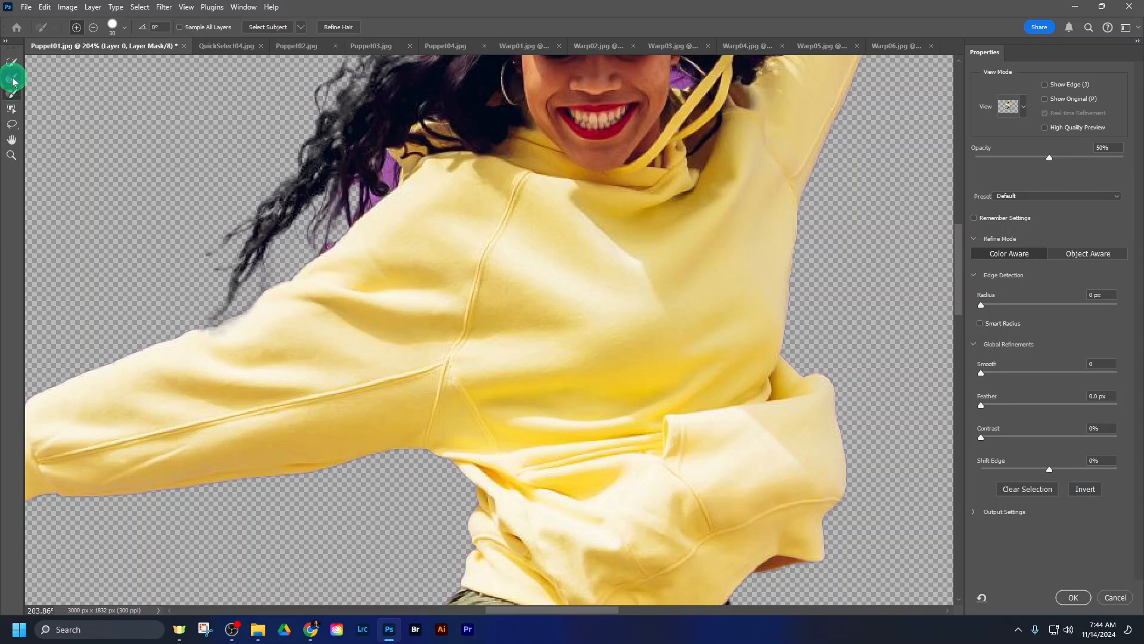
{"action": "left_click_drag", "start_coordinate": [396, 174], "coordinate": [306, 245]}
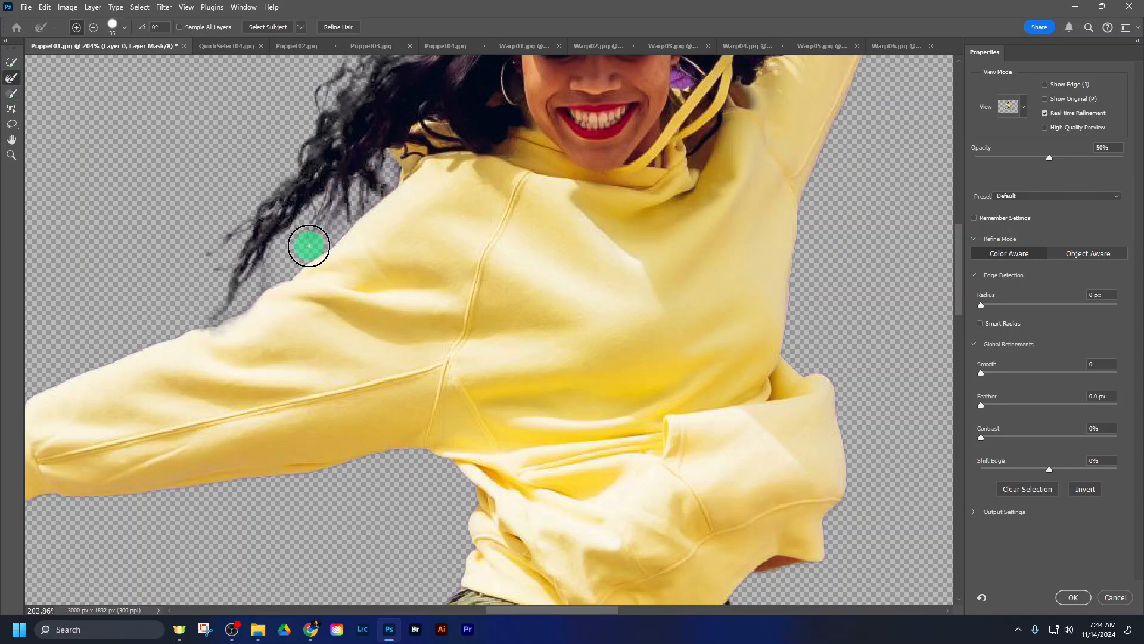
Refine the remaining hair edges around the woman's earring and cap, apply the mask refinement, and fit the image in view.
{"action": "left_click_drag", "start_coordinate": [476, 145], "coordinate": [340, 264]}
{"action": "left_click_drag", "start_coordinate": [556, 197], "coordinate": [545, 209]}
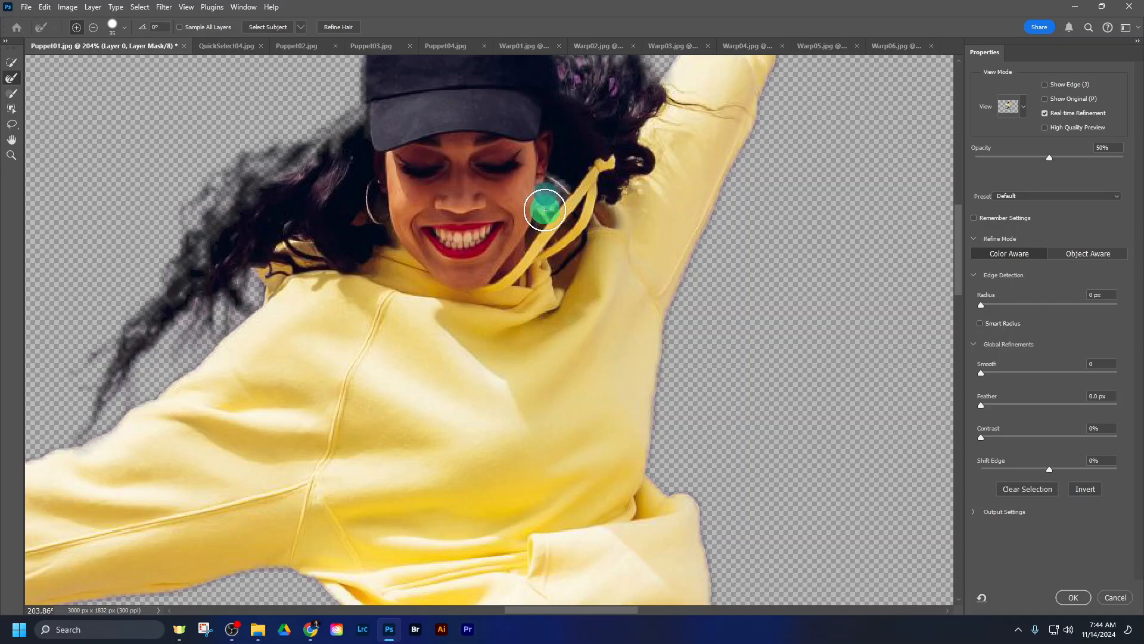
{"action": "mouse_move", "coordinate": [564, 90]}
{"action": "left_mouse_down"}
{"action": "mouse_move", "coordinate": [600, 90]}
{"action": "mouse_move", "coordinate": [624, 107]}
{"action": "left_mouse_up"}
{"action": "scroll", "coordinate": [564, 230], "scroll_direction": "up", "scroll_amount": 3}
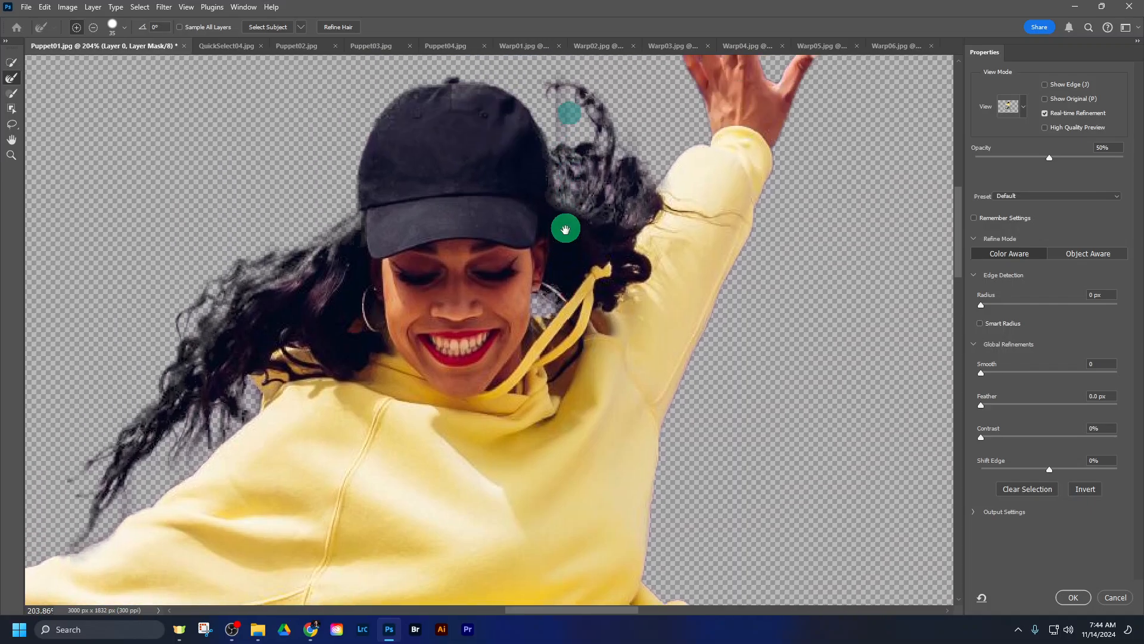
{"action": "mouse_move", "coordinate": [333, 292]}
{"action": "left_mouse_down"}
{"action": "mouse_move", "coordinate": [259, 304]}
{"action": "mouse_move", "coordinate": [301, 293]}
{"action": "mouse_move", "coordinate": [603, 397]}
{"action": "mouse_move", "coordinate": [575, 384]}
{"action": "left_mouse_up"}
{"action": "scroll", "coordinate": [582, 447], "scroll_direction": "up", "scroll_amount": 2}
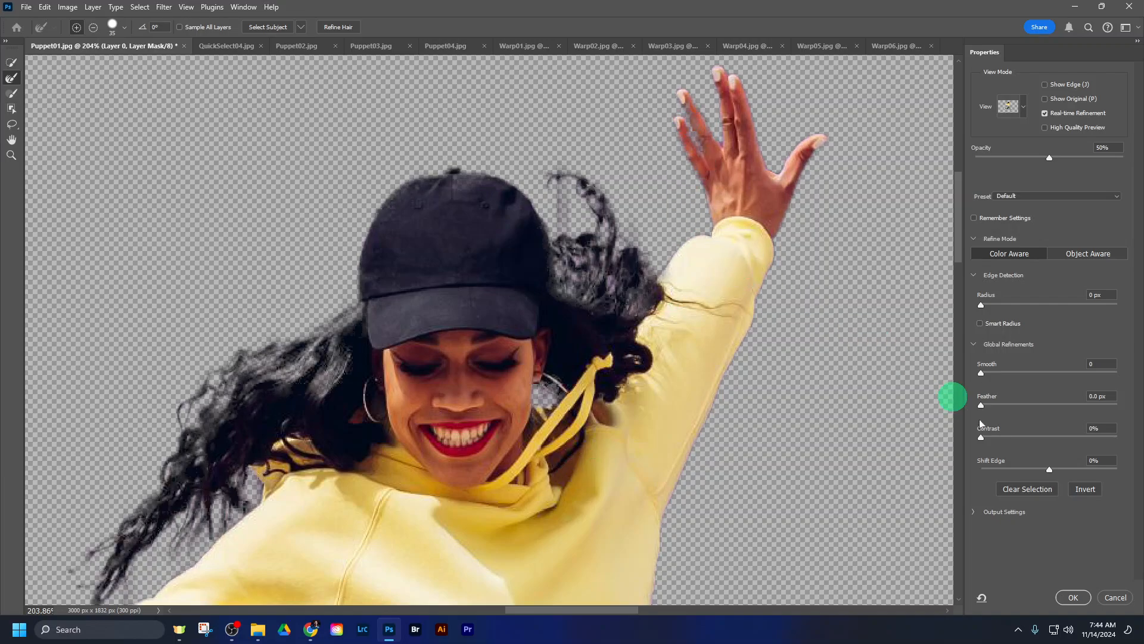
{"action": "left_click", "coordinate": [1072, 597]}
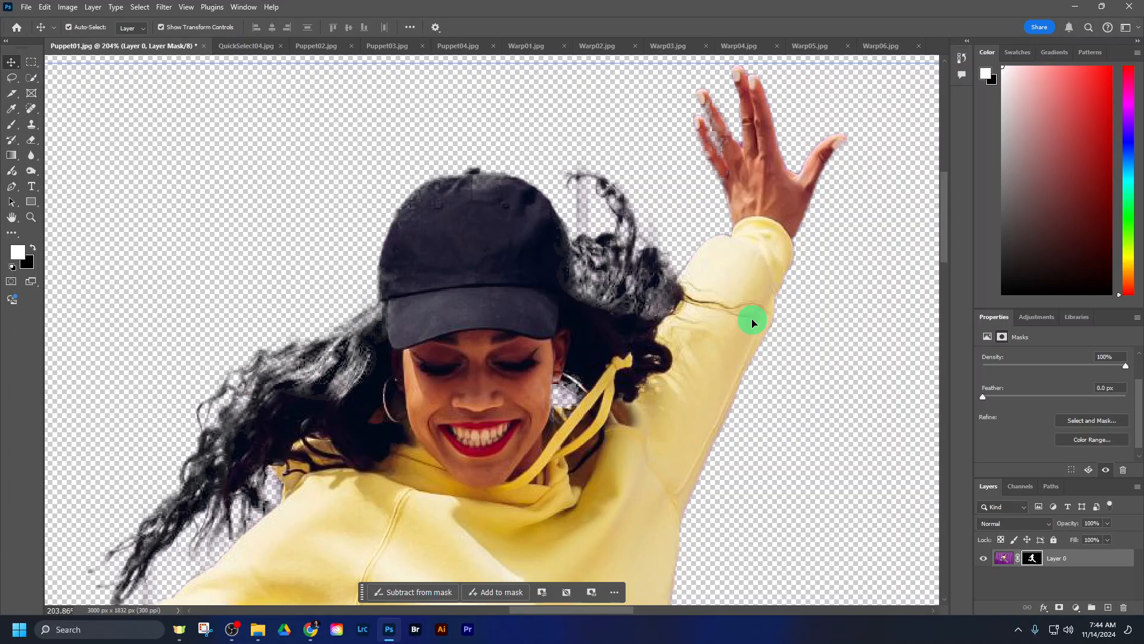
{"action": "key", "text": "ctrl+0"}
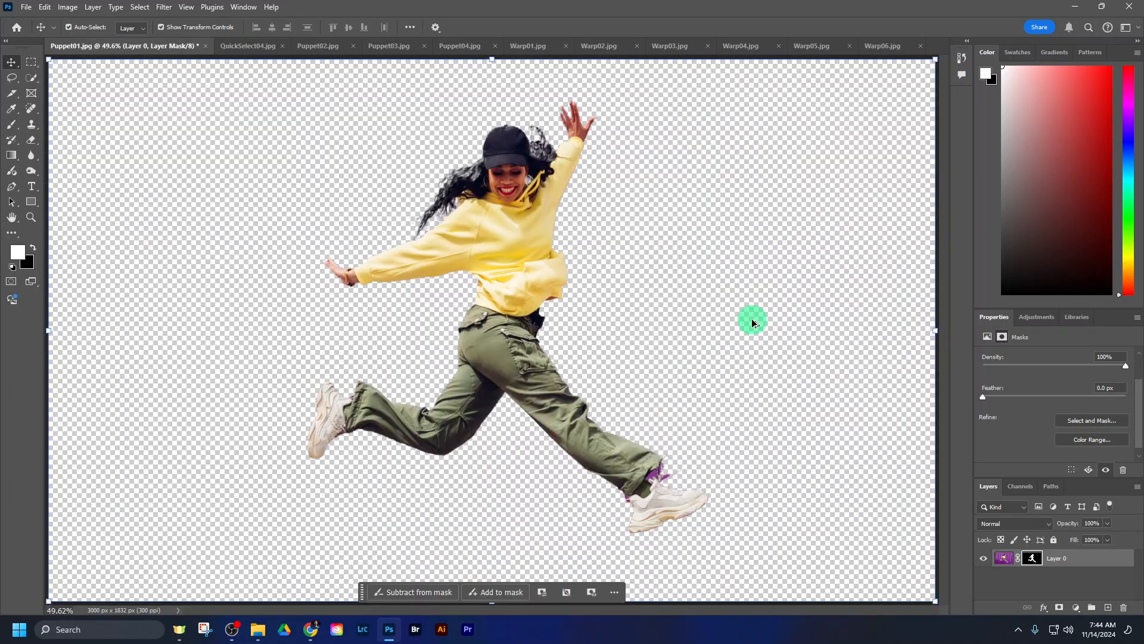
Convert the masked layer of the jumping woman to a smart object.
{"action": "scroll", "coordinate": [753, 320], "scroll_direction": "down", "scroll_amount": 2}
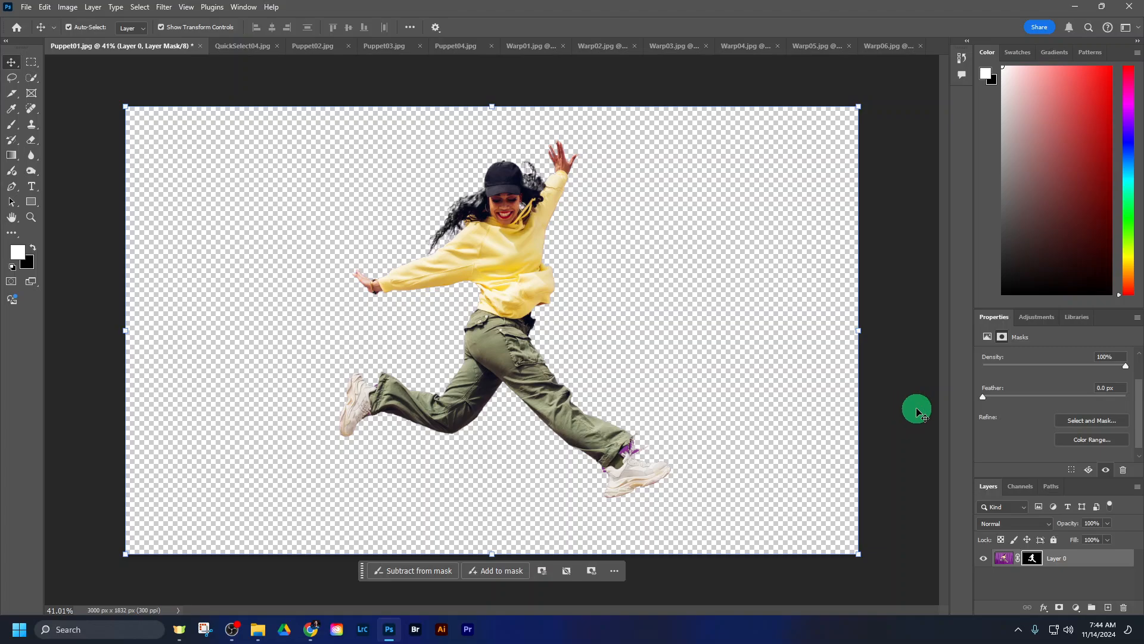
{"action": "right_click", "coordinate": [1100, 561]}
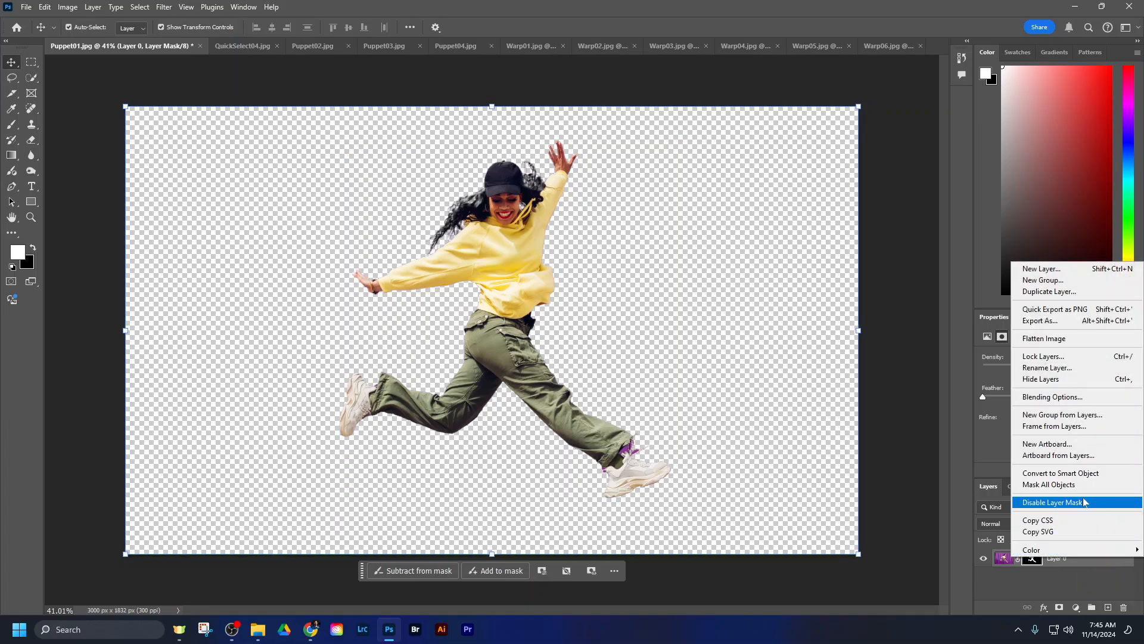
{"action": "left_click", "coordinate": [1089, 473]}
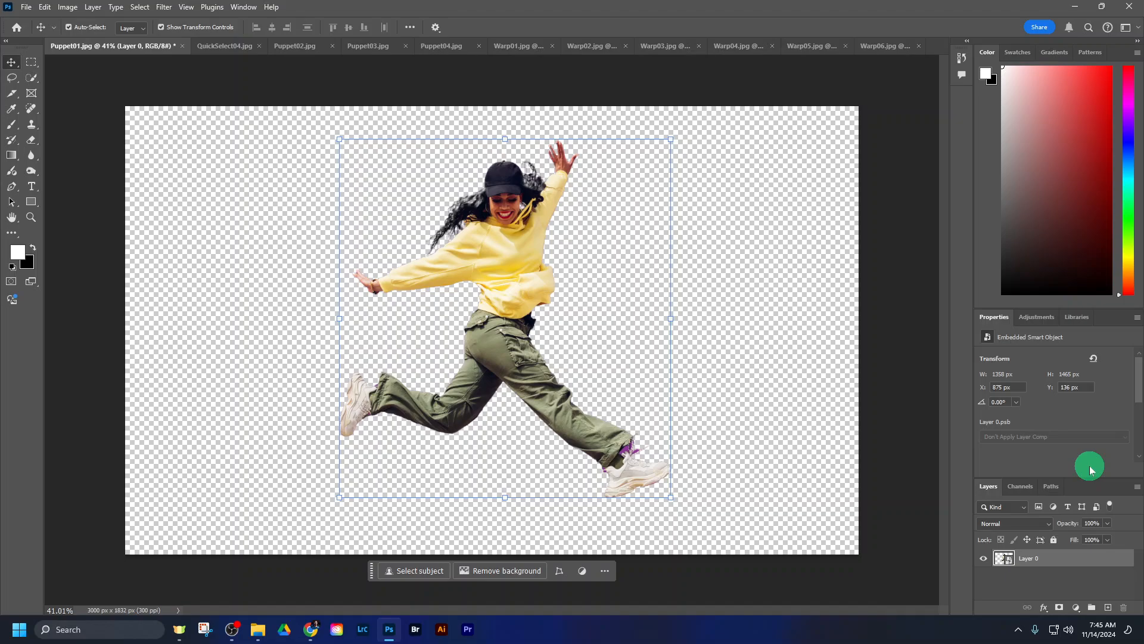
Copy the woman's cutout from Puppet01.jpg into QuickSelect04.jpg, center her in front of the brick wall, and deselect the layer.
{"action": "left_click", "coordinate": [224, 52]}
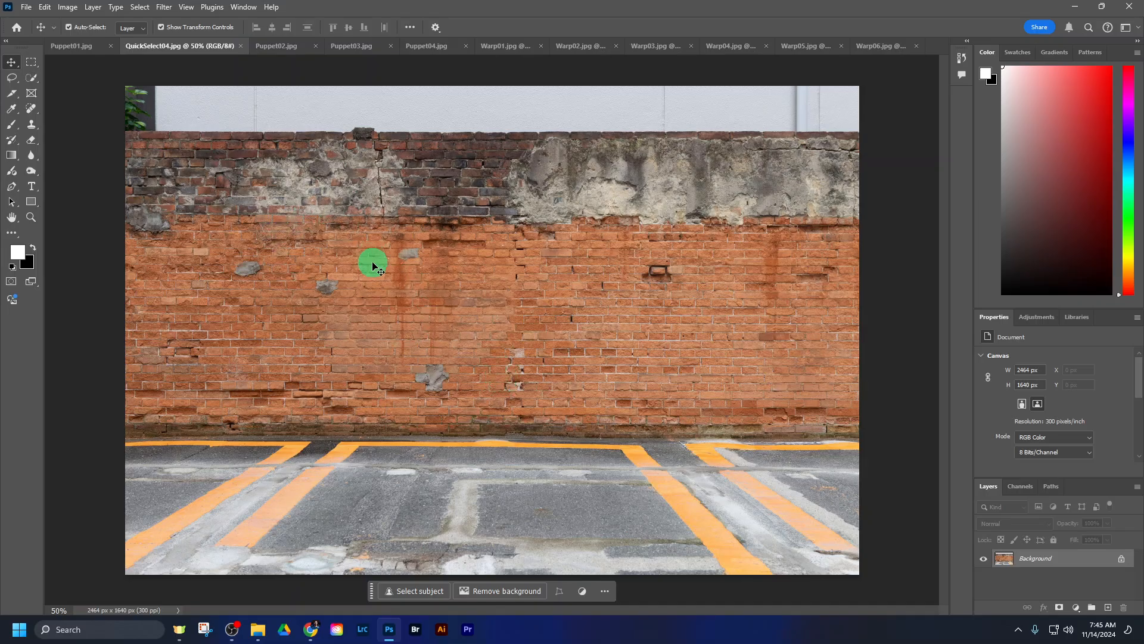
{"action": "left_click", "coordinate": [75, 45]}
{"action": "left_click_drag", "start_coordinate": [496, 285], "coordinate": [216, 49]}
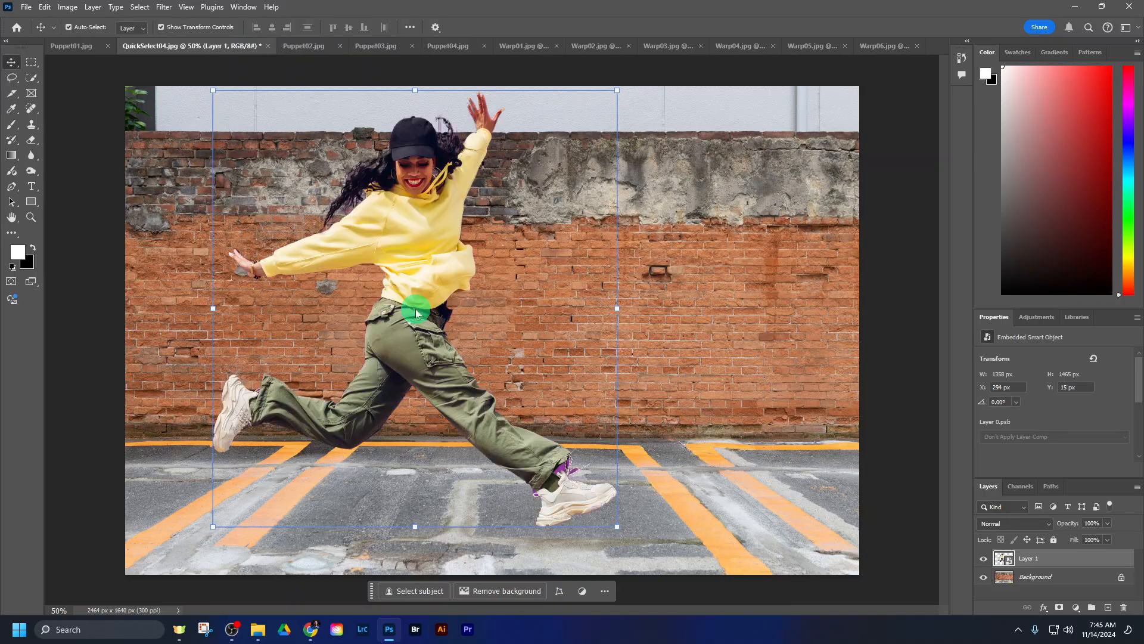
{"action": "left_click_drag", "start_coordinate": [416, 309], "coordinate": [492, 319]}
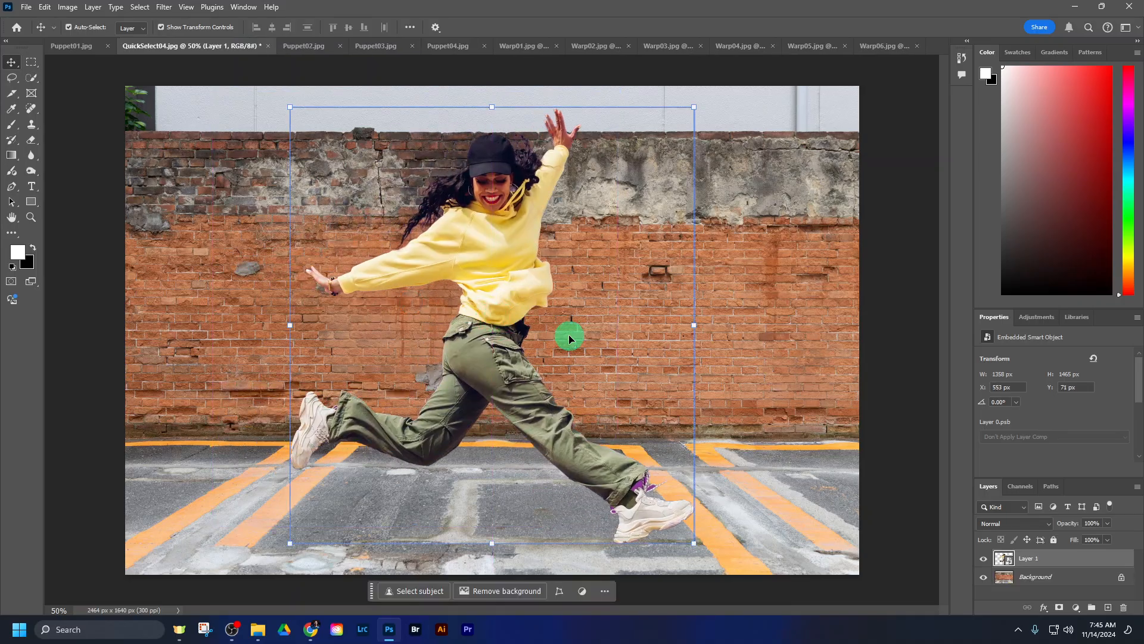
{"action": "left_click", "coordinate": [925, 553]}
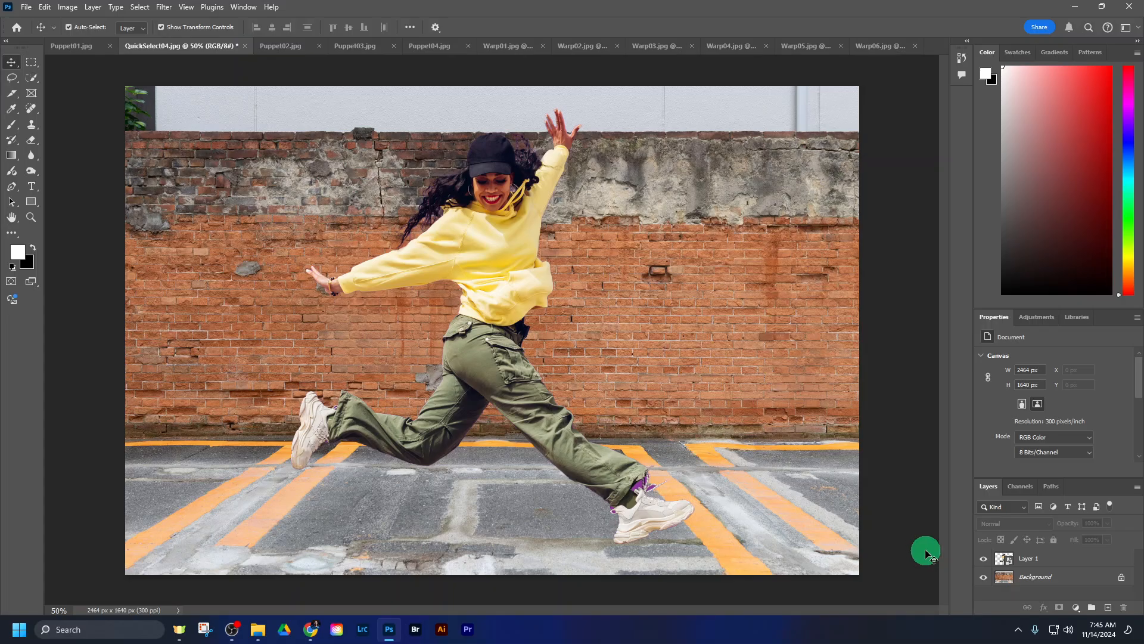
Start Puppet Warp on the woman's layer and place pins at her elbows, knees, shoulders and hips.
{"action": "left_click", "coordinate": [1076, 560]}
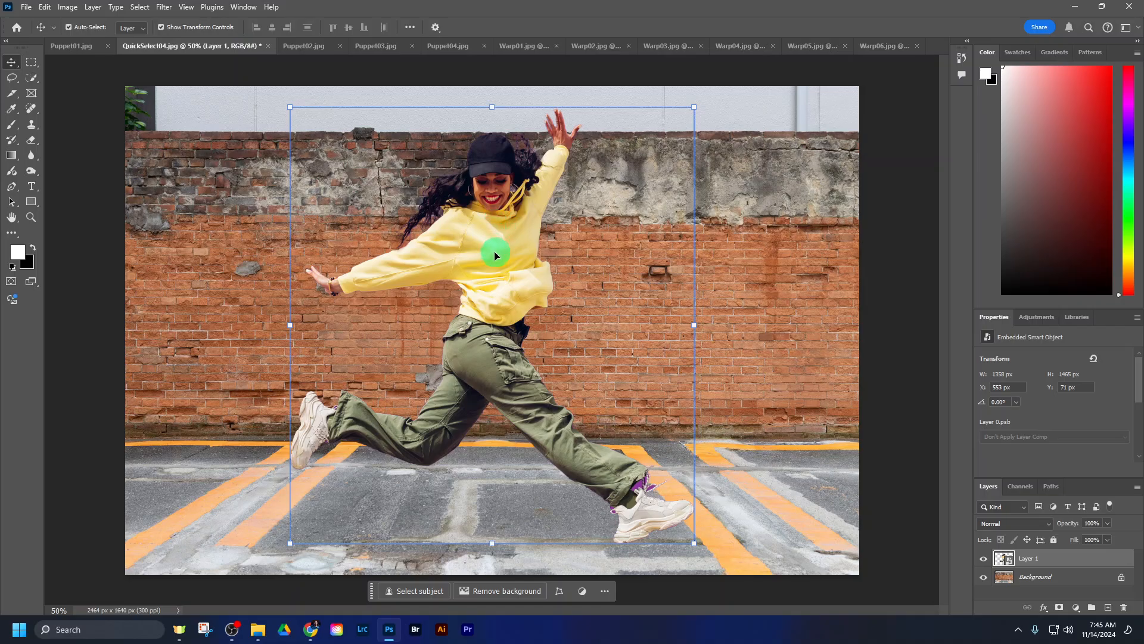
{"action": "left_click", "coordinate": [44, 8]}
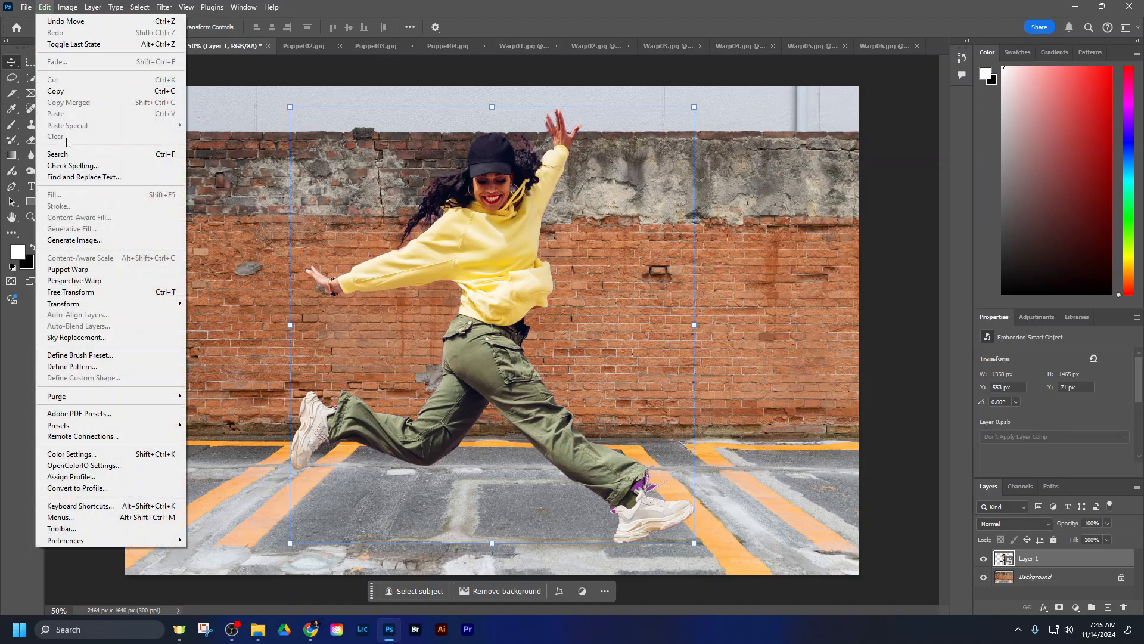
{"action": "left_click", "coordinate": [83, 270]}
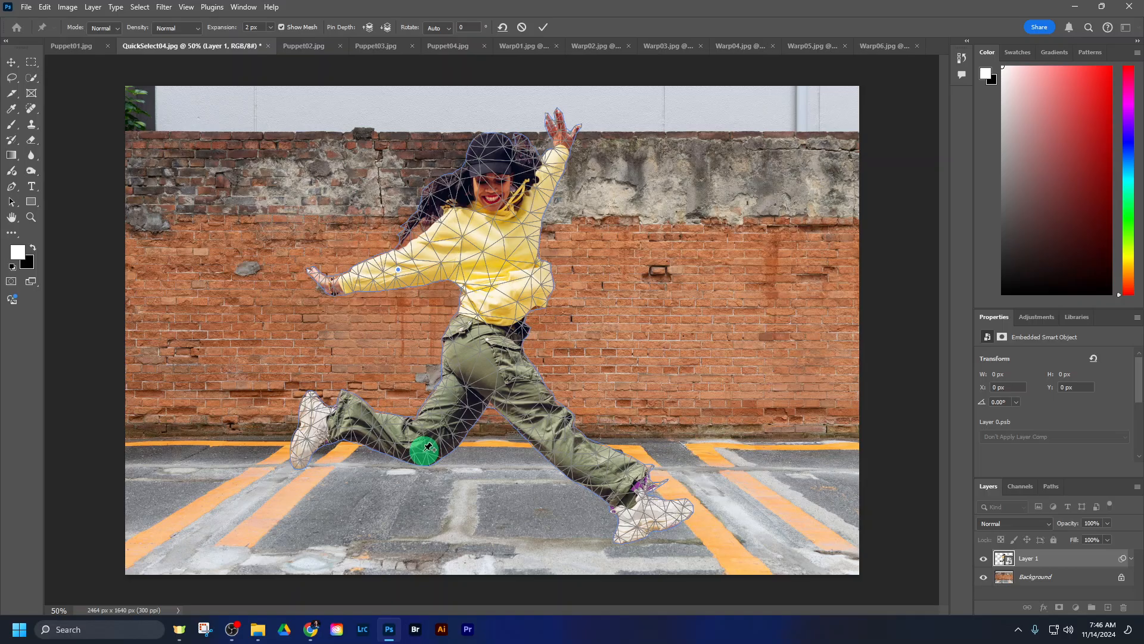
{"action": "left_click", "coordinate": [425, 450]}
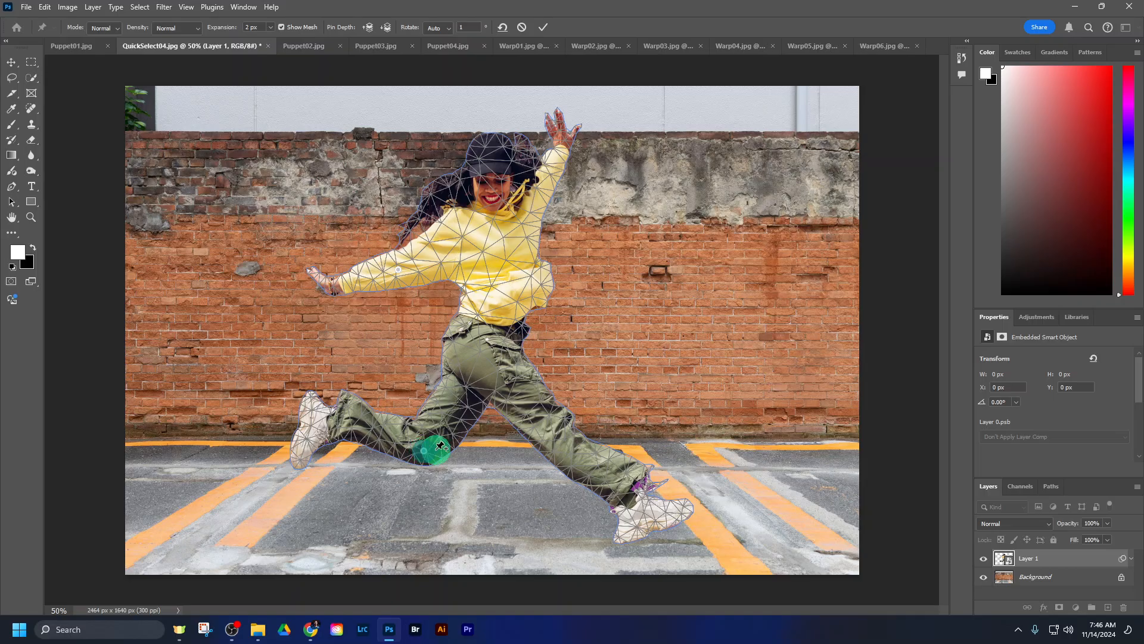
{"action": "left_click", "coordinate": [566, 429]}
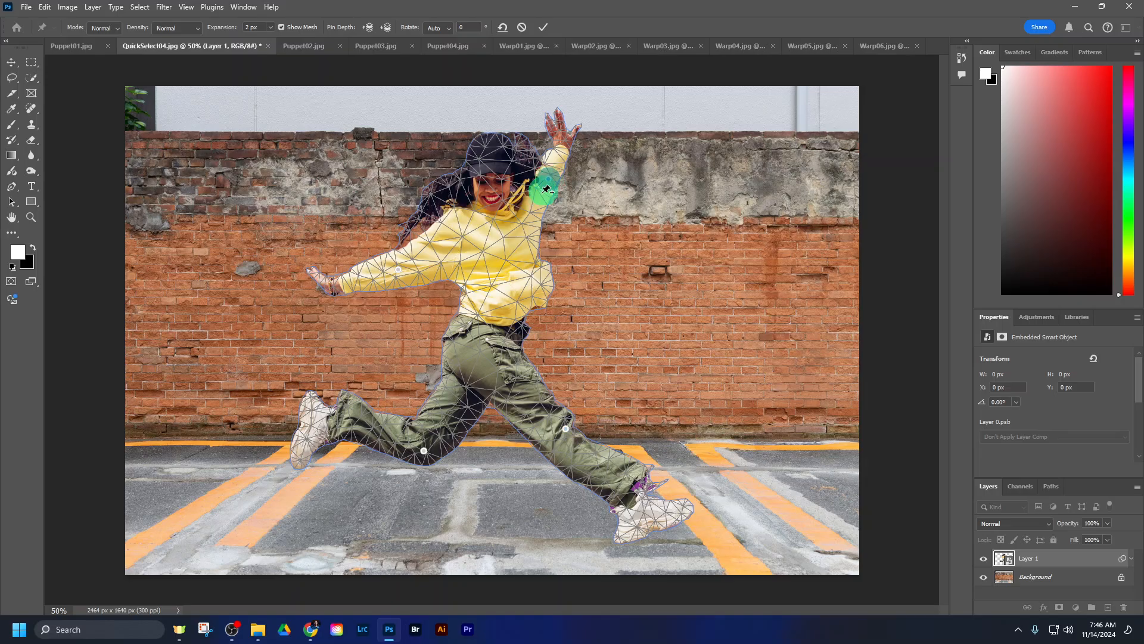
{"action": "left_click", "coordinate": [526, 216]}
{"action": "left_click", "coordinate": [461, 220]}
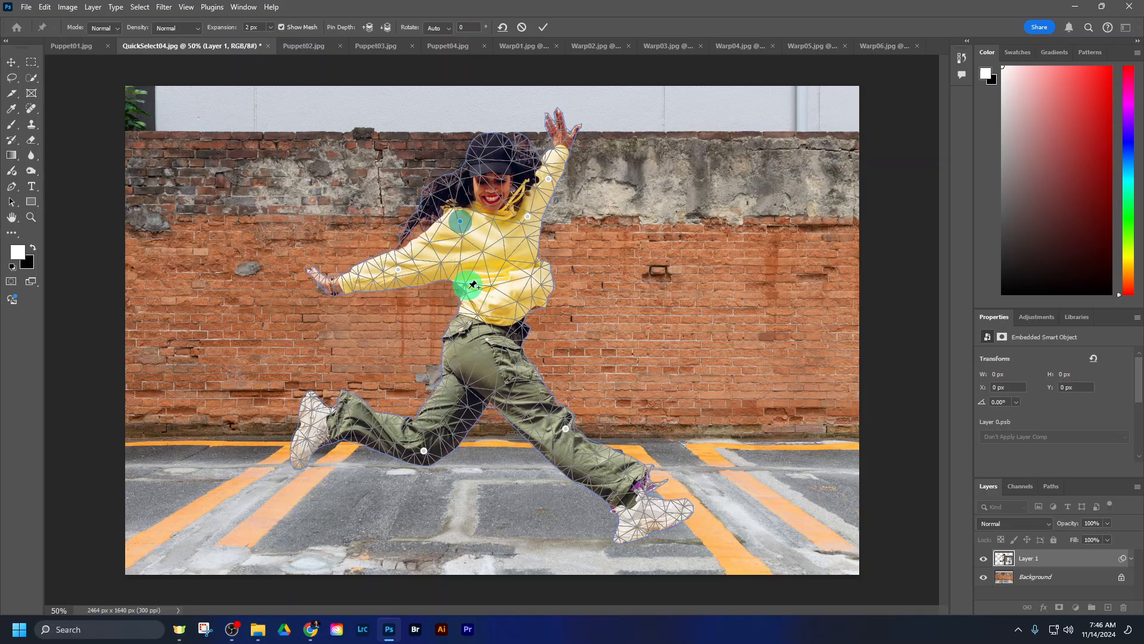
{"action": "left_click", "coordinate": [490, 346]}
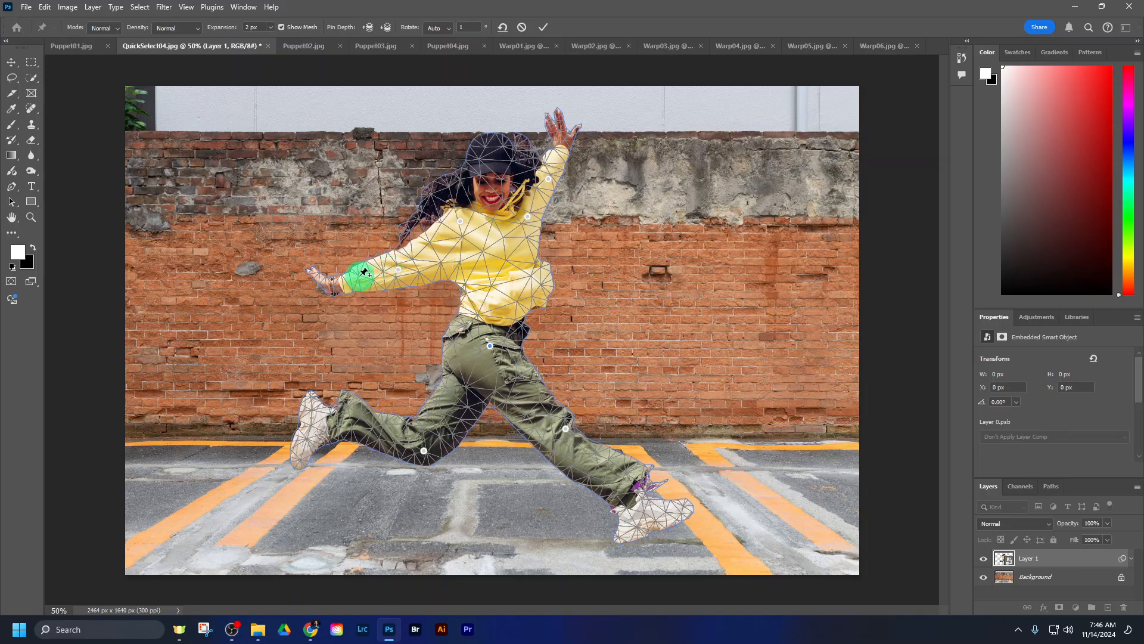
Try bending the woman's outstretched forearm upward with extra pins near the wrist, and delete those pins.
{"action": "left_click_drag", "start_coordinate": [367, 273], "coordinate": [326, 239]}
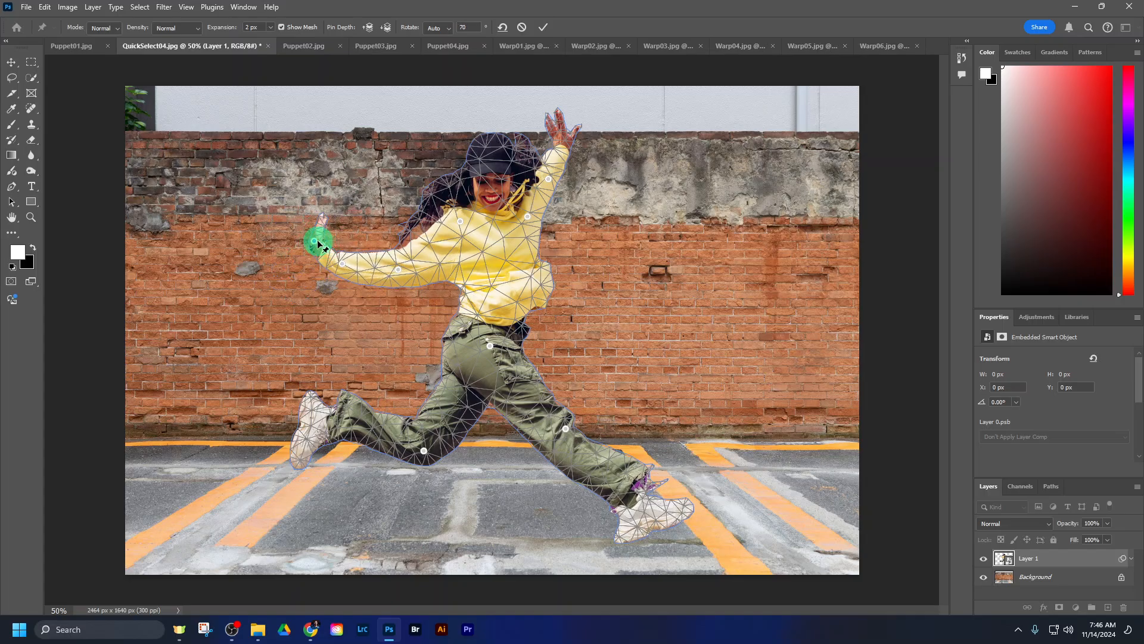
{"action": "right_click", "coordinate": [316, 242]}
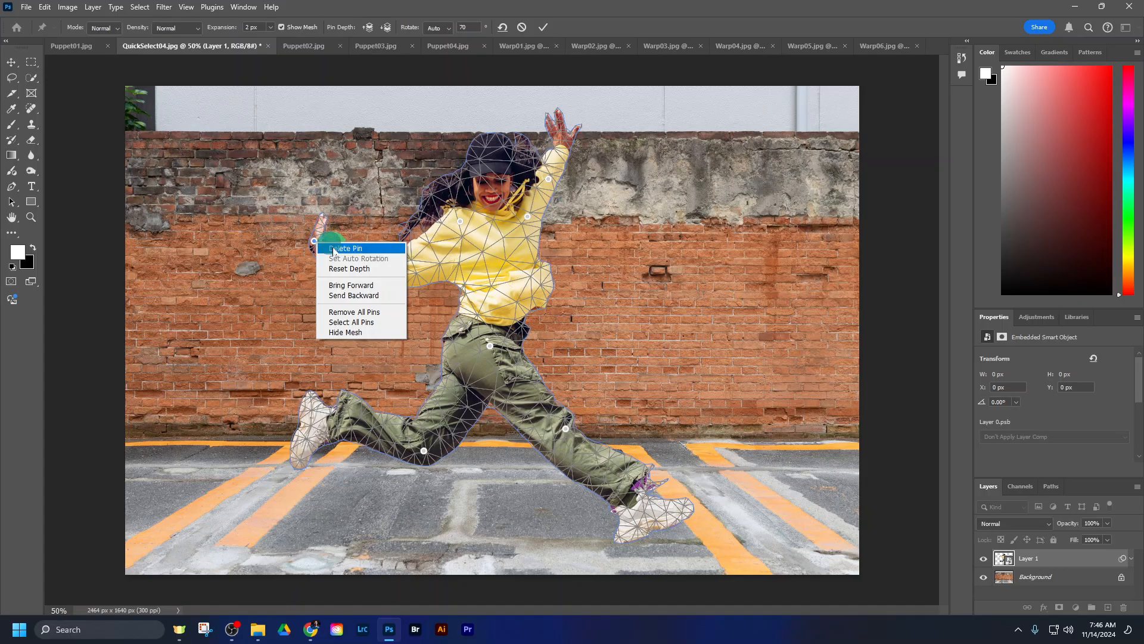
{"action": "left_click", "coordinate": [334, 248]}
{"action": "right_click", "coordinate": [345, 263]}
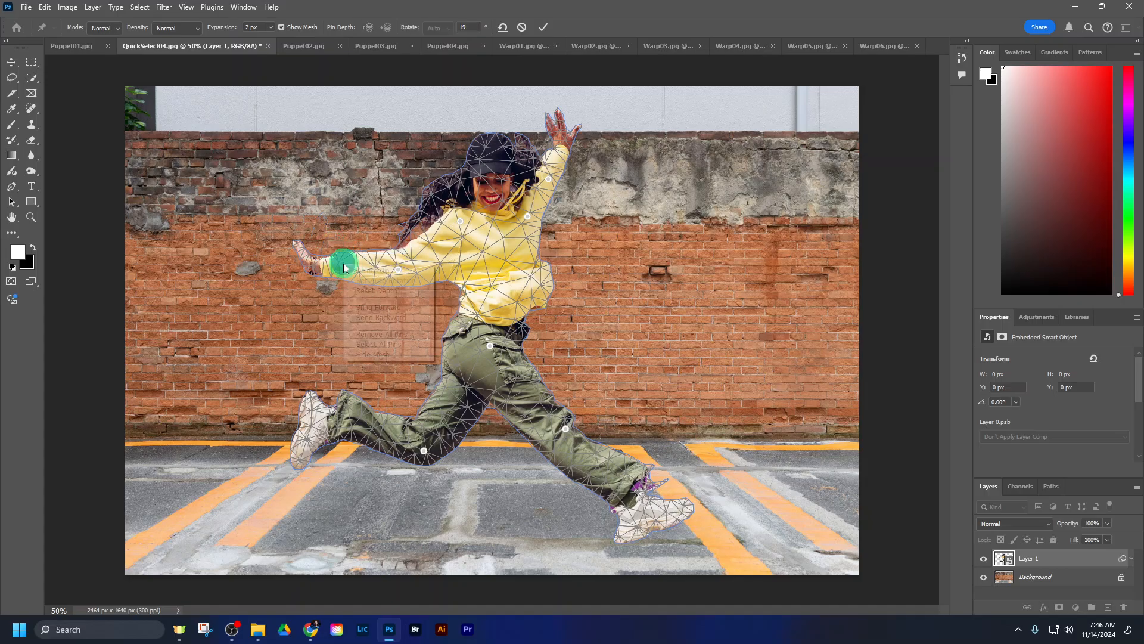
{"action": "left_click", "coordinate": [363, 270]}
Pin both ankles, raise the rear foot up behind her, and bend the front lower leg back under the knee.
{"action": "left_click", "coordinate": [358, 416]}
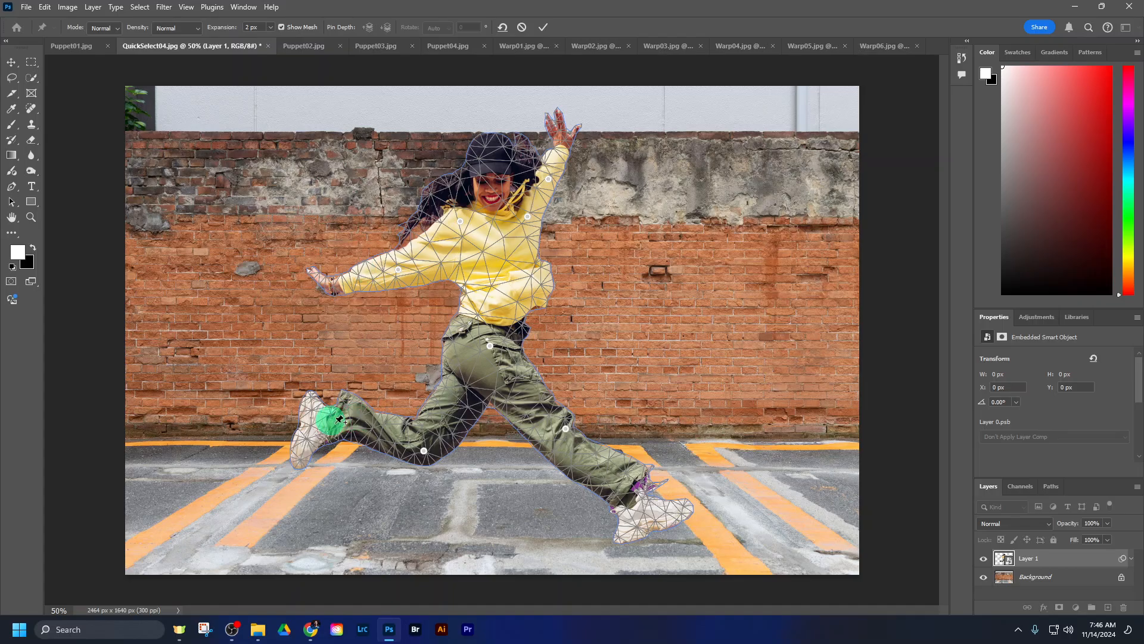
{"action": "left_click", "coordinate": [320, 423]}
{"action": "left_click_drag", "start_coordinate": [320, 422], "coordinate": [270, 343]}
{"action": "left_click_drag", "start_coordinate": [634, 506], "coordinate": [487, 481]}
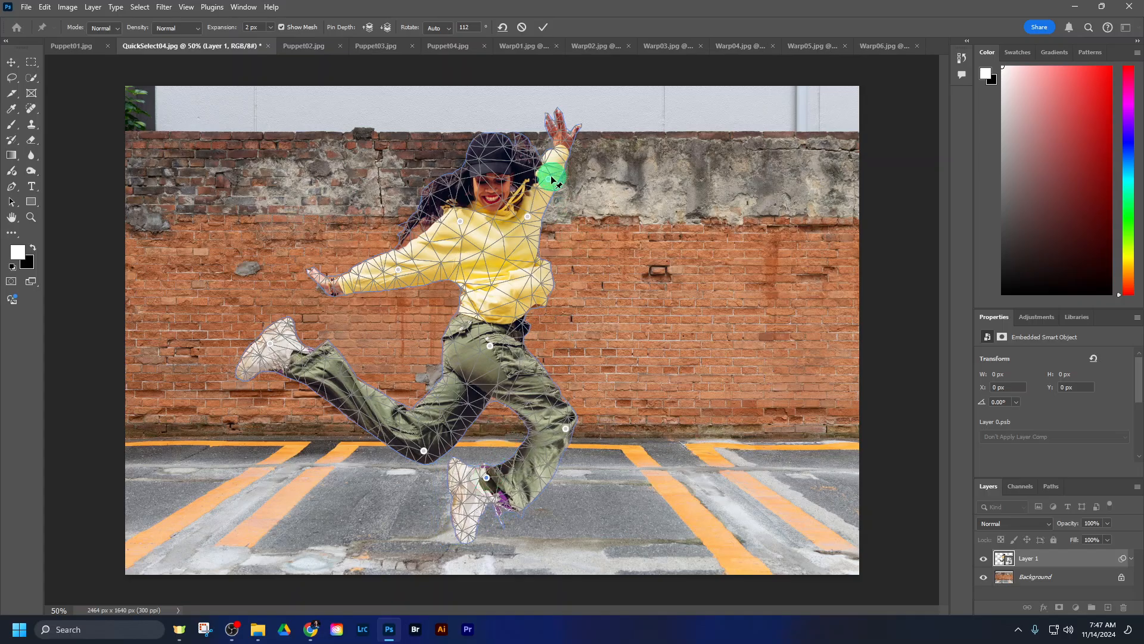
Pin the woman's head at her cap, lower both arms with elbow and wrist pins, and adjust the rear foot.
{"action": "mouse_move", "coordinate": [551, 180]}
{"action": "left_mouse_down"}
{"action": "mouse_move", "coordinate": [601, 204]}
{"action": "mouse_move", "coordinate": [543, 176]}
{"action": "left_mouse_up"}
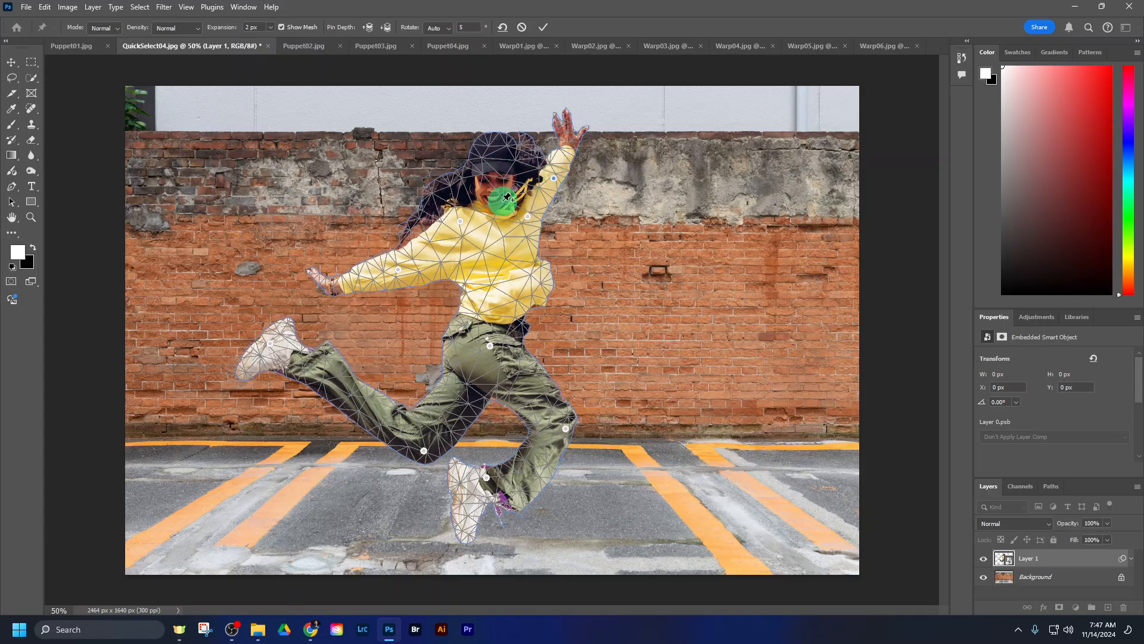
{"action": "left_click", "coordinate": [517, 163]}
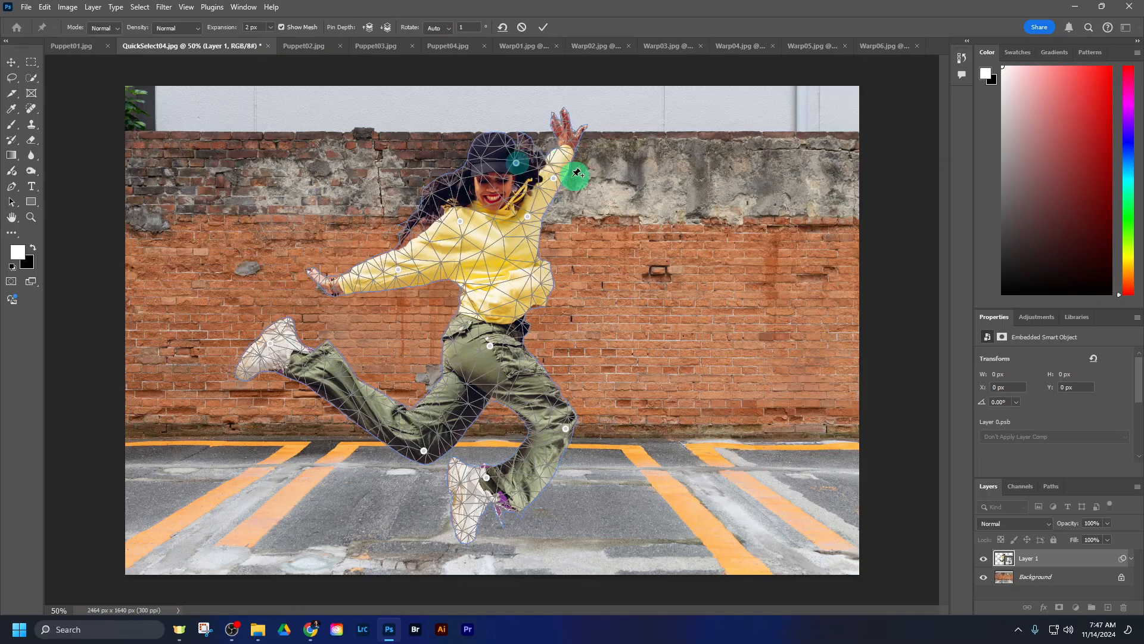
{"action": "left_click_drag", "start_coordinate": [554, 178], "coordinate": [591, 195]}
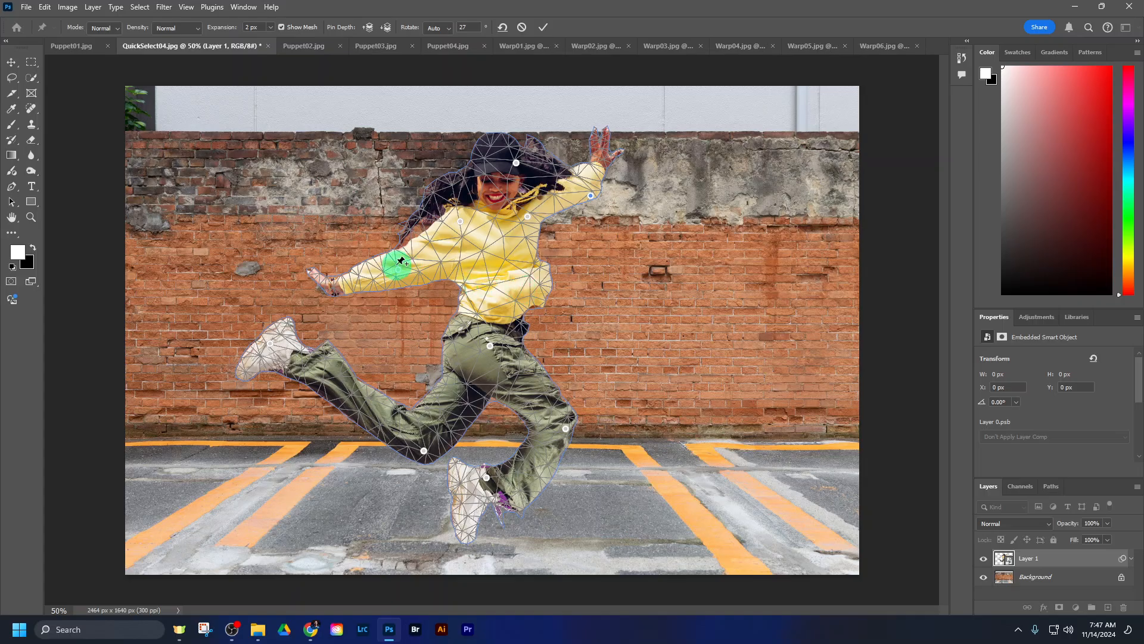
{"action": "left_click_drag", "start_coordinate": [401, 274], "coordinate": [340, 305]}
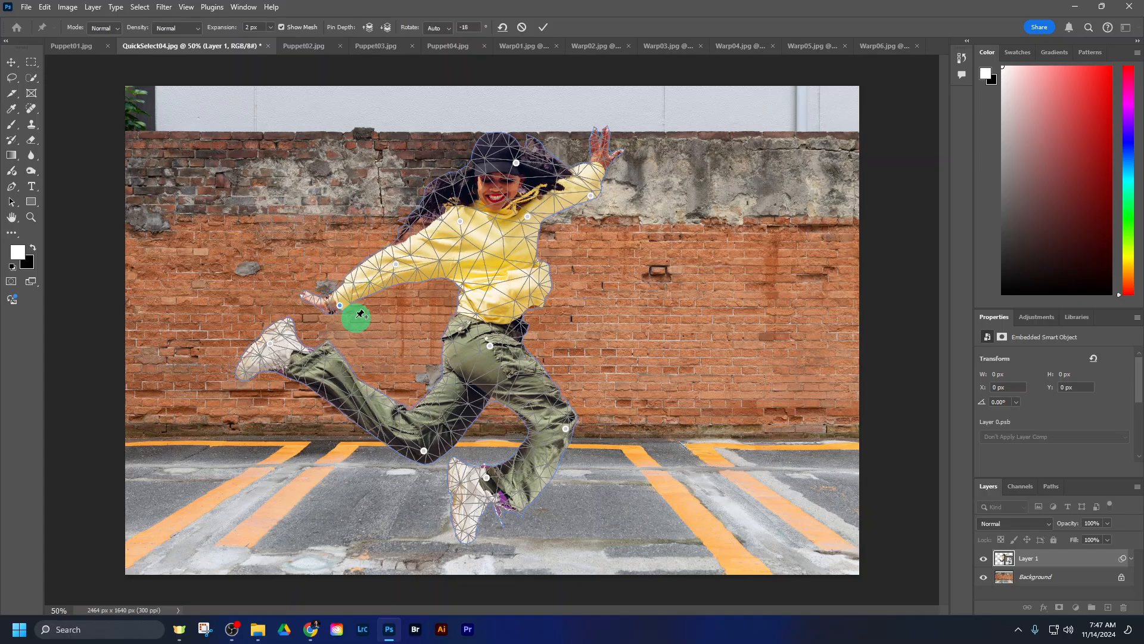
{"action": "mouse_move", "coordinate": [287, 349]}
{"action": "left_mouse_down"}
{"action": "mouse_move", "coordinate": [267, 353]}
{"action": "mouse_move", "coordinate": [262, 399]}
{"action": "mouse_move", "coordinate": [272, 373]}
{"action": "mouse_move", "coordinate": [305, 361]}
{"action": "mouse_move", "coordinate": [263, 358]}
{"action": "mouse_move", "coordinate": [266, 341]}
{"action": "left_mouse_up"}
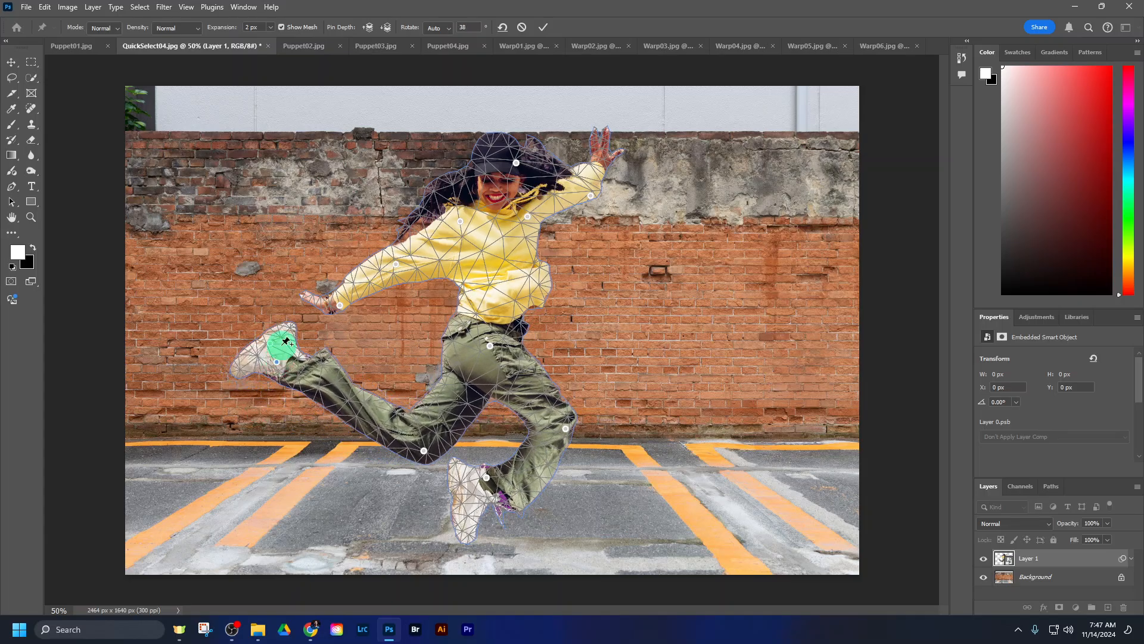
Set the Puppet Warp mode to Distort and raise the wrist of the outstretched rear arm slightly.
{"action": "left_click", "coordinate": [118, 29]}
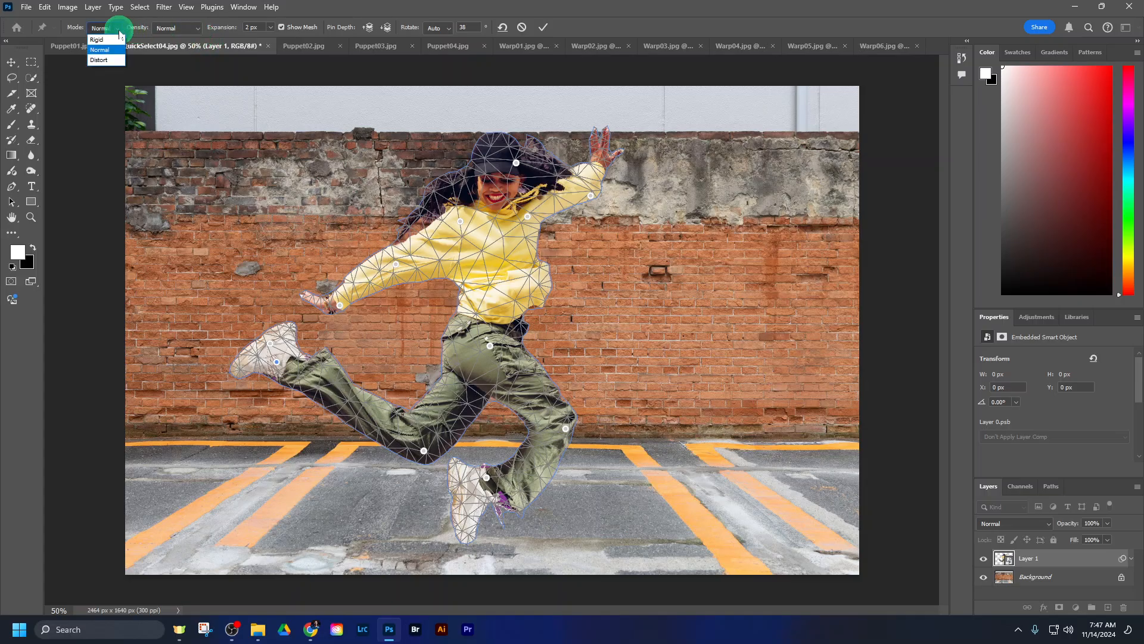
{"action": "left_click", "coordinate": [99, 60]}
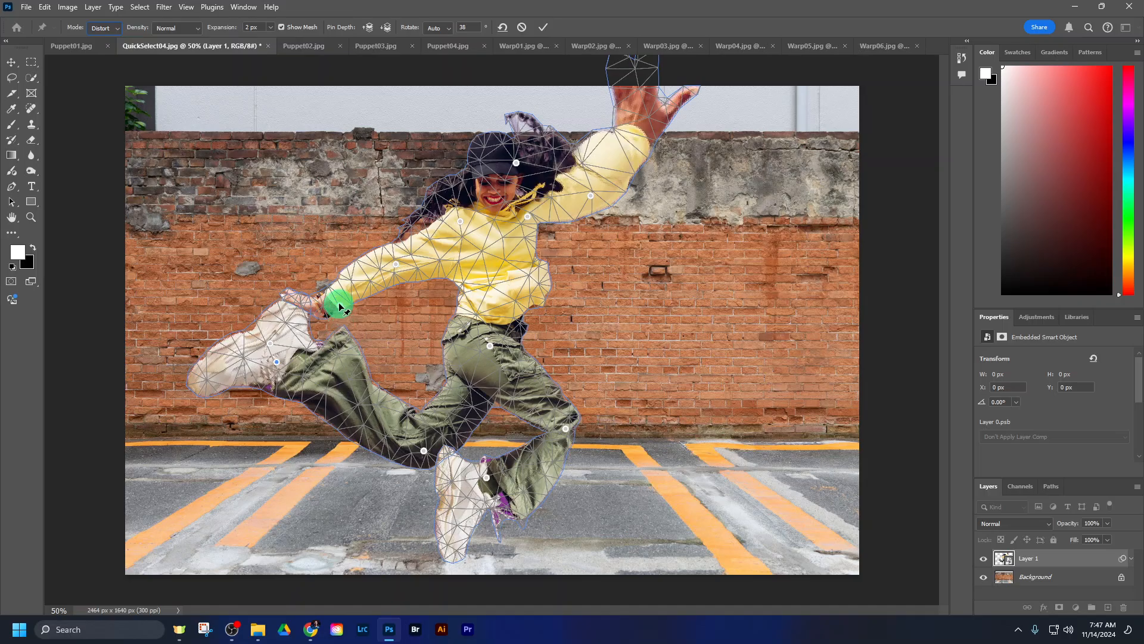
{"action": "left_click_drag", "start_coordinate": [344, 305], "coordinate": [324, 288]}
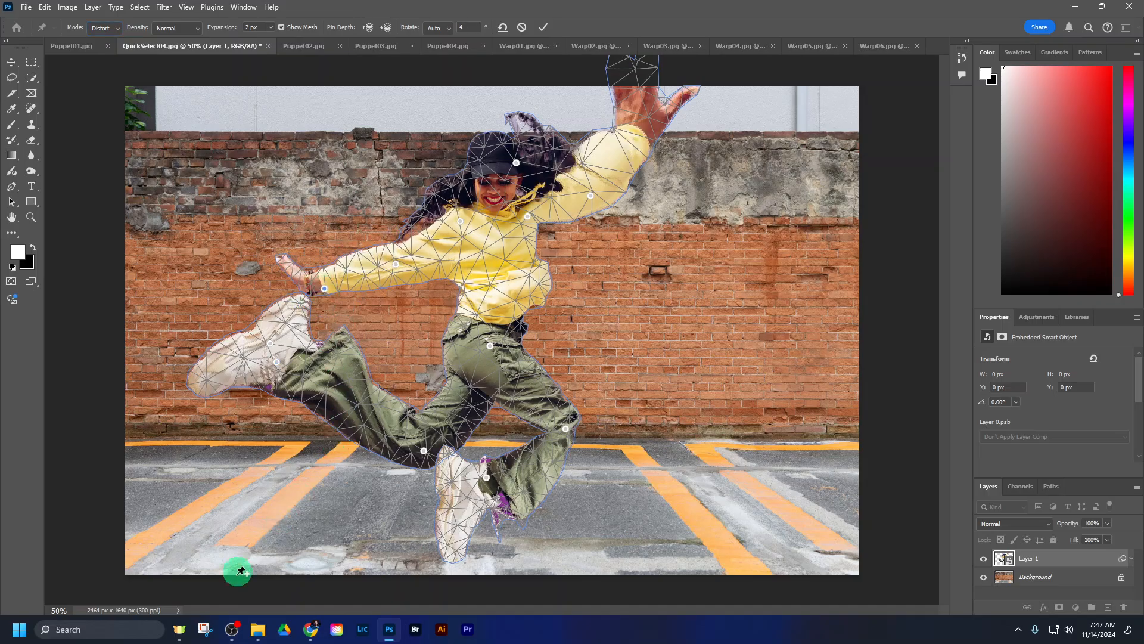
{"action": "left_click", "coordinate": [234, 633]}
{"action": "left_click", "coordinate": [882, 401]}
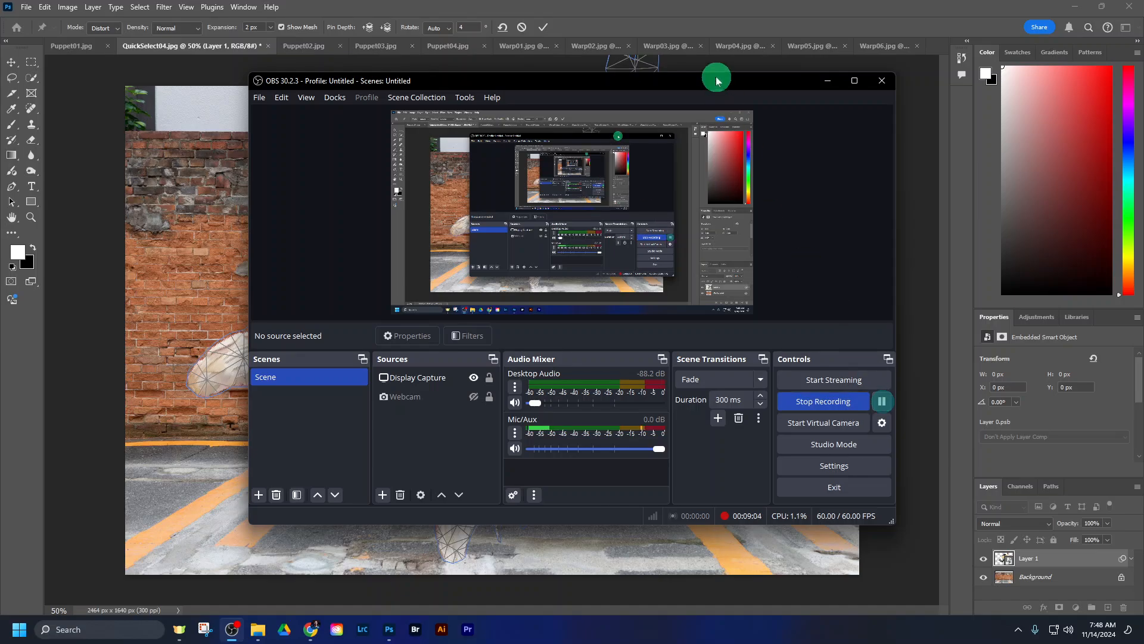
{"action": "left_click", "coordinate": [678, 26]}
Lower the elbow of the raised front arm, shift the hips back toward the rear foot, and nudge the front knee.
{"action": "left_click", "coordinate": [396, 267]}
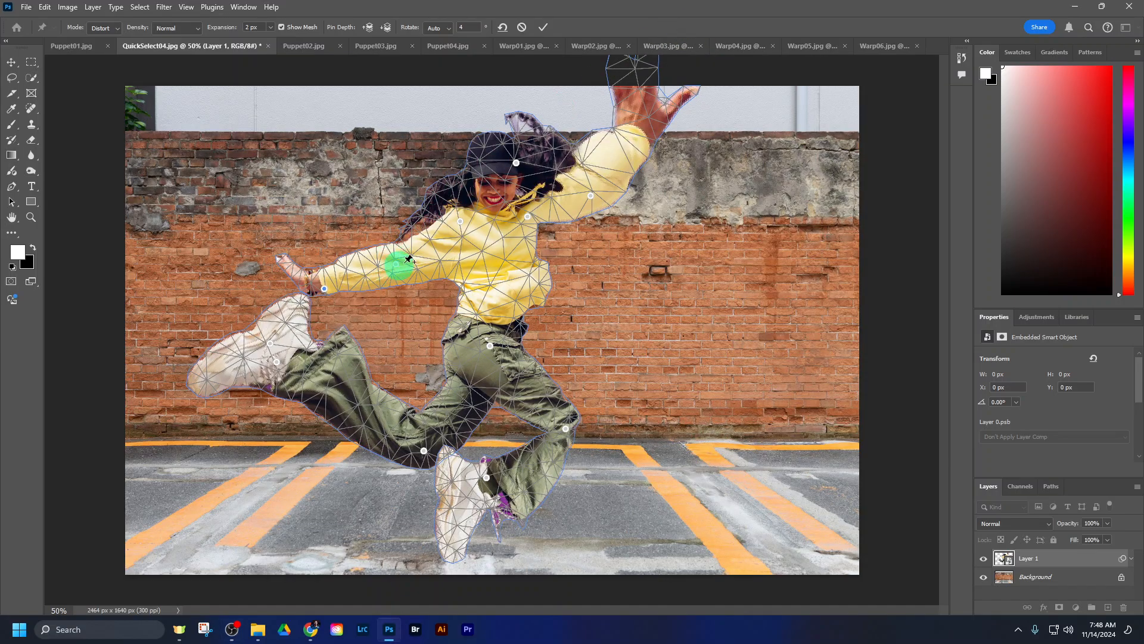
{"action": "left_click_drag", "start_coordinate": [594, 198], "coordinate": [578, 225]}
{"action": "left_click_drag", "start_coordinate": [490, 345], "coordinate": [438, 325]}
{"action": "left_click", "coordinate": [568, 429]}
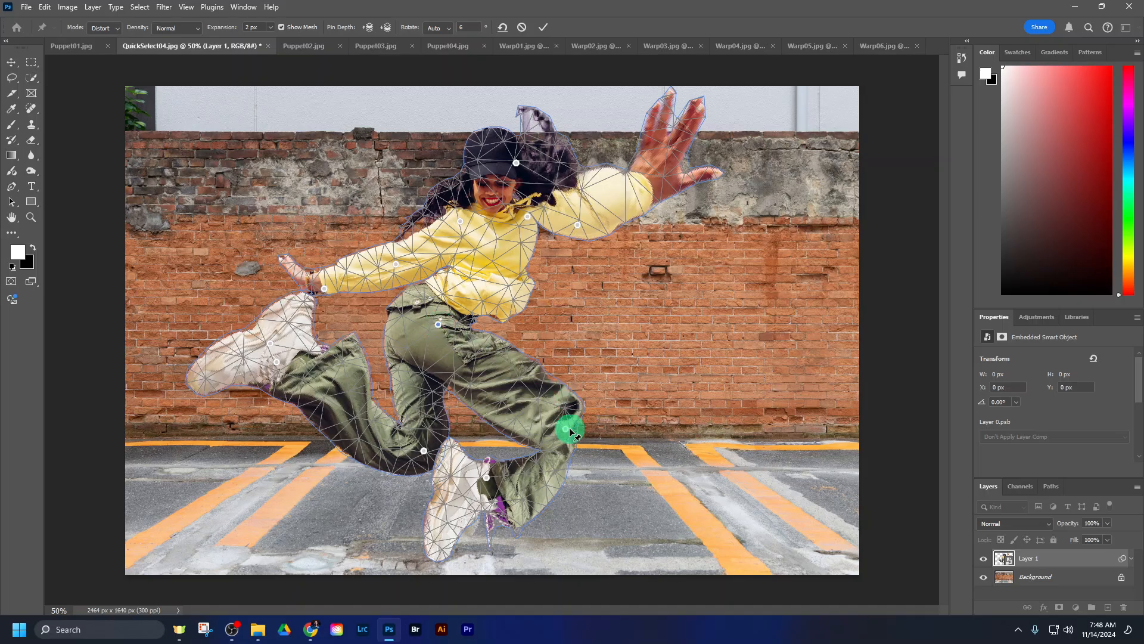
{"action": "mouse_move", "coordinate": [565, 434]}
{"action": "left_mouse_down"}
{"action": "mouse_move", "coordinate": [596, 429]}
{"action": "mouse_move", "coordinate": [577, 409]}
{"action": "mouse_move", "coordinate": [571, 422]}
{"action": "left_mouse_up"}
Set the Puppet Warp mode to Rigid and lower the rear arm's wrist pin.
{"action": "left_click", "coordinate": [105, 28]}
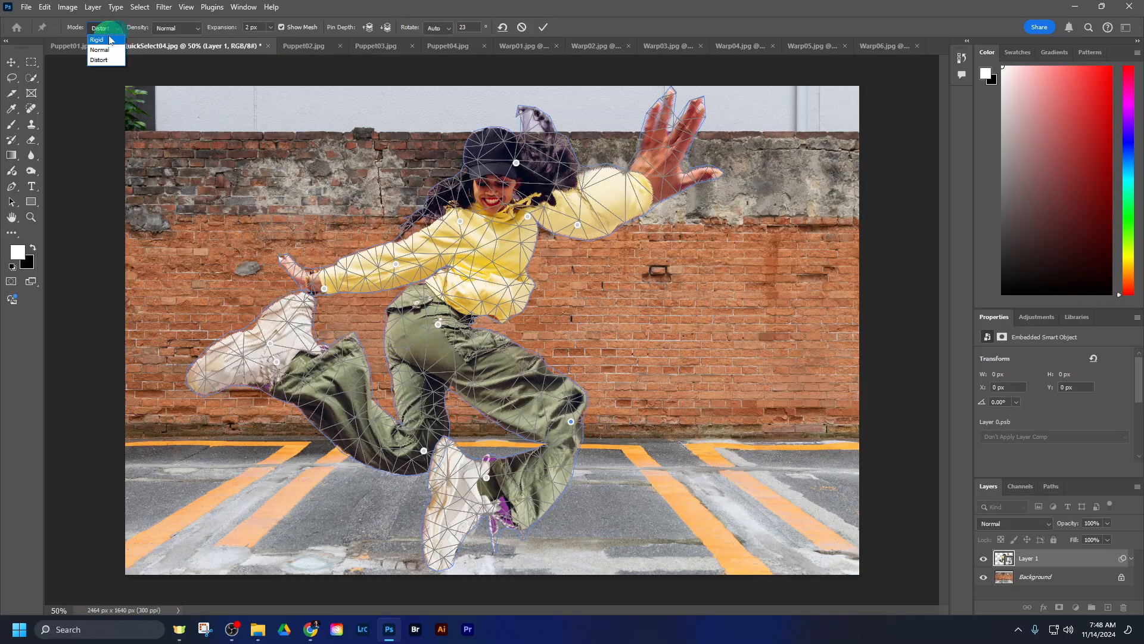
{"action": "left_click", "coordinate": [121, 53]}
{"action": "mouse_move", "coordinate": [320, 285]}
{"action": "left_mouse_down"}
{"action": "mouse_move", "coordinate": [310, 289]}
{"action": "mouse_move", "coordinate": [312, 184]}
{"action": "mouse_move", "coordinate": [322, 284]}
{"action": "mouse_move", "coordinate": [345, 322]}
{"action": "mouse_move", "coordinate": [349, 310]}
{"action": "mouse_move", "coordinate": [317, 214]}
{"action": "mouse_move", "coordinate": [315, 307]}
{"action": "left_mouse_up"}
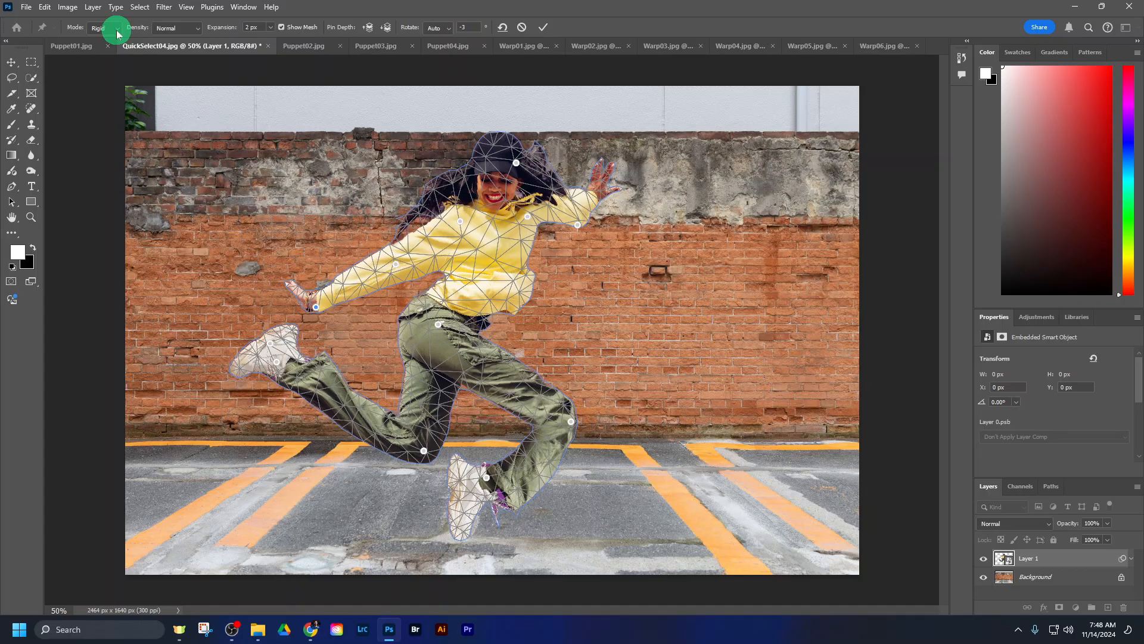
Set the mesh density to More Points, and pin the rear arm's elbow and pull it down slightly.
{"action": "left_click", "coordinate": [195, 30]}
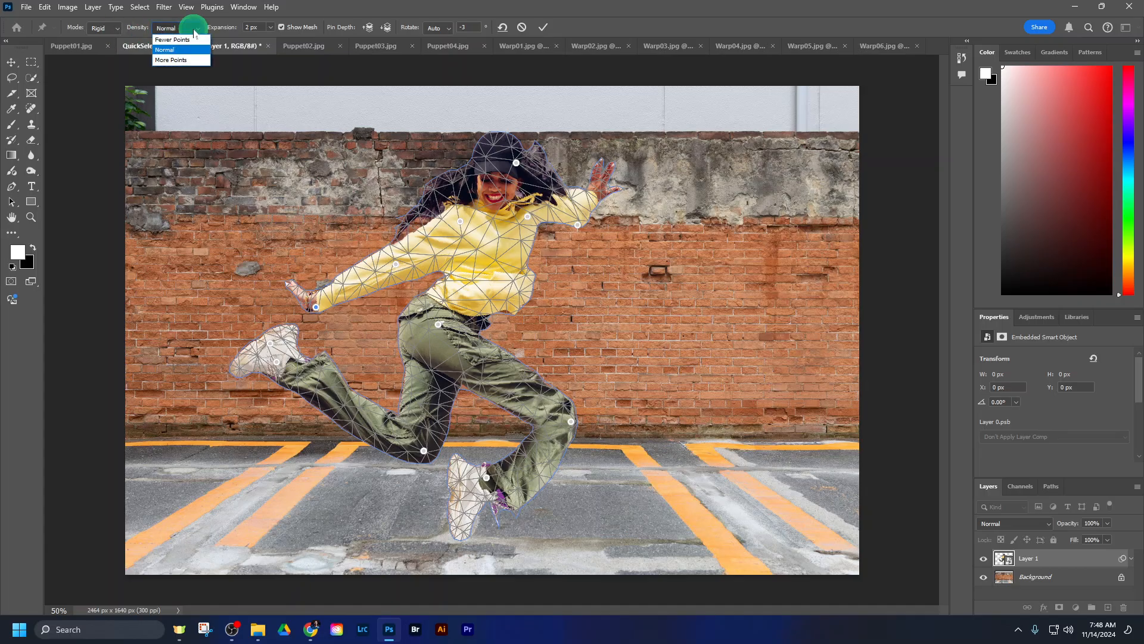
{"action": "left_click", "coordinate": [195, 60]}
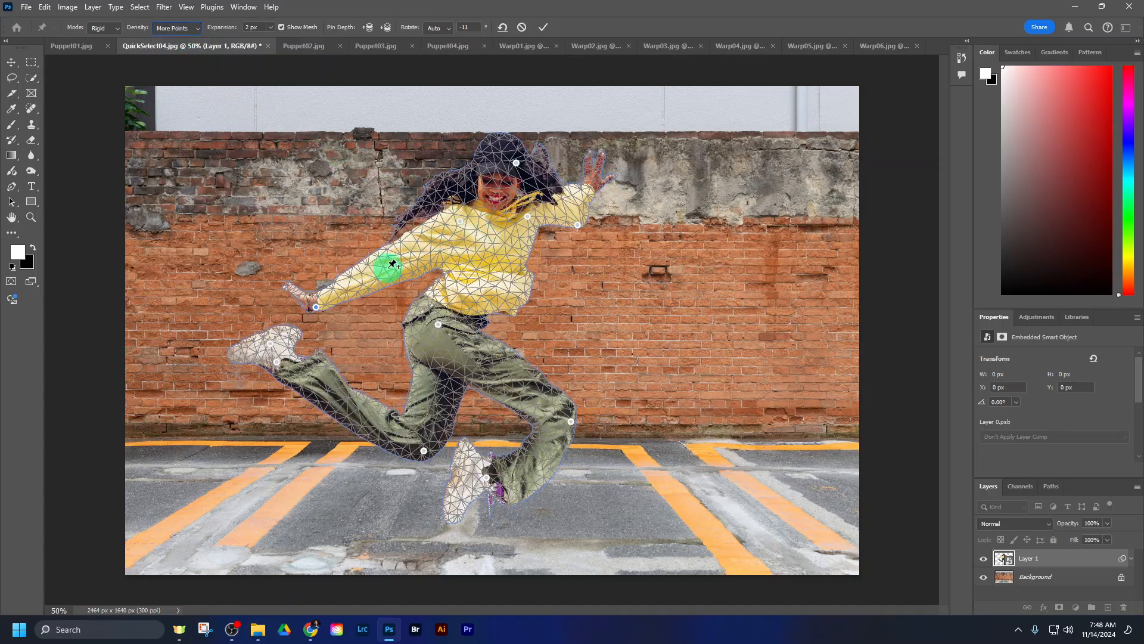
{"action": "mouse_move", "coordinate": [398, 270]}
{"action": "left_mouse_down"}
{"action": "mouse_move", "coordinate": [390, 236]}
{"action": "mouse_move", "coordinate": [385, 288]}
{"action": "left_mouse_up"}
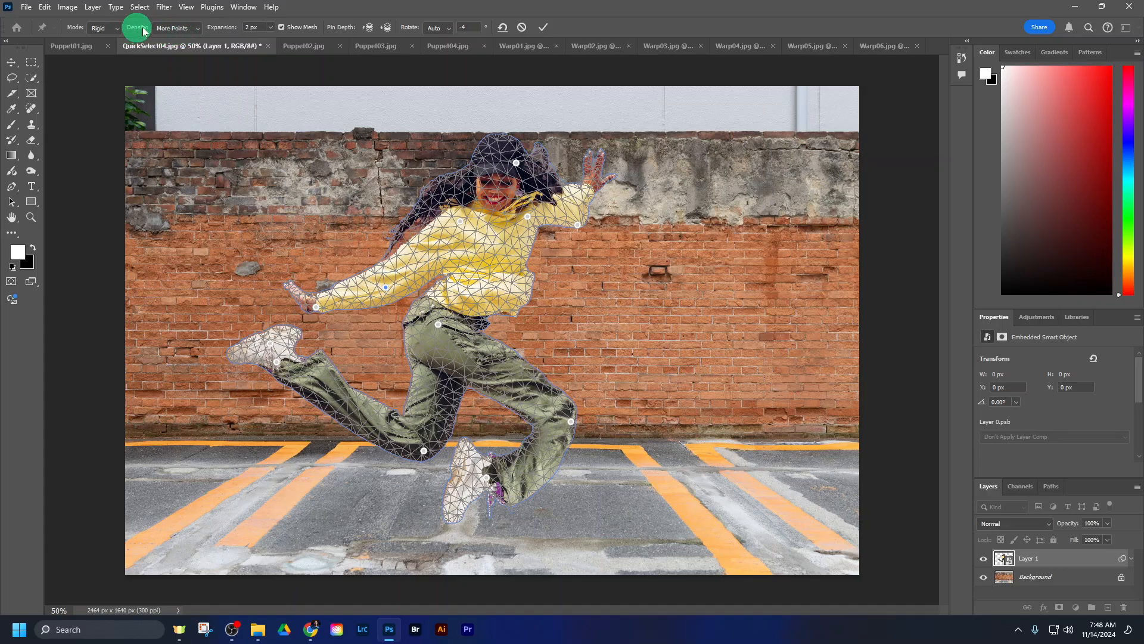
Set the Puppet Warp mesh density to Normal and raise the rear arm's elbow up and outward to shoulder height.
{"action": "left_click", "coordinate": [196, 28]}
{"action": "left_click", "coordinate": [183, 51]}
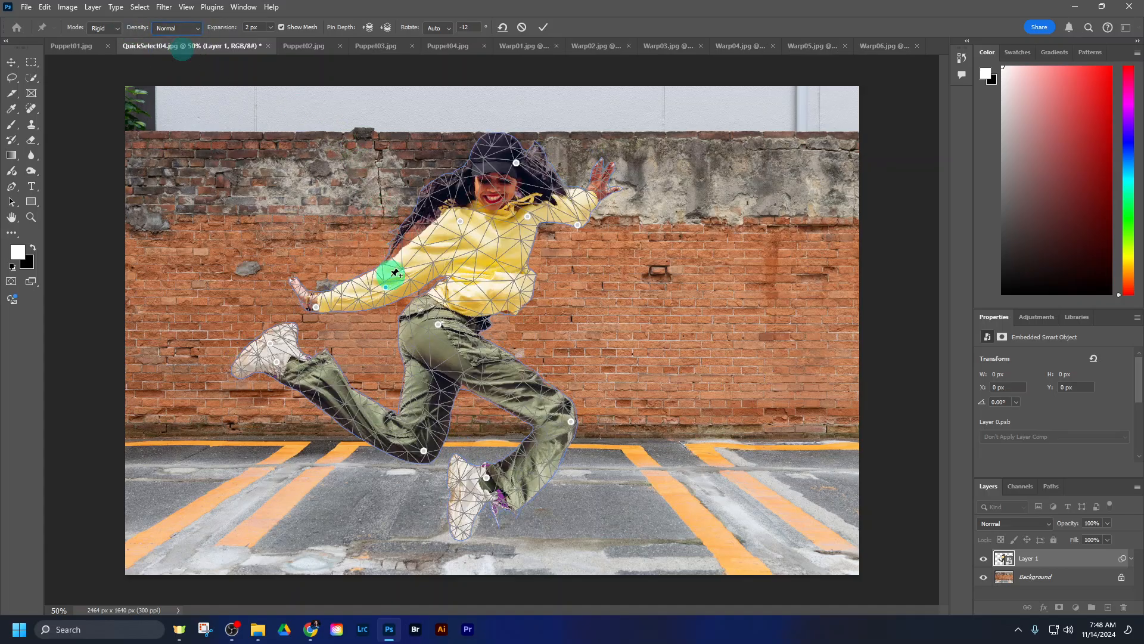
{"action": "left_click_drag", "start_coordinate": [388, 288], "coordinate": [332, 217]}
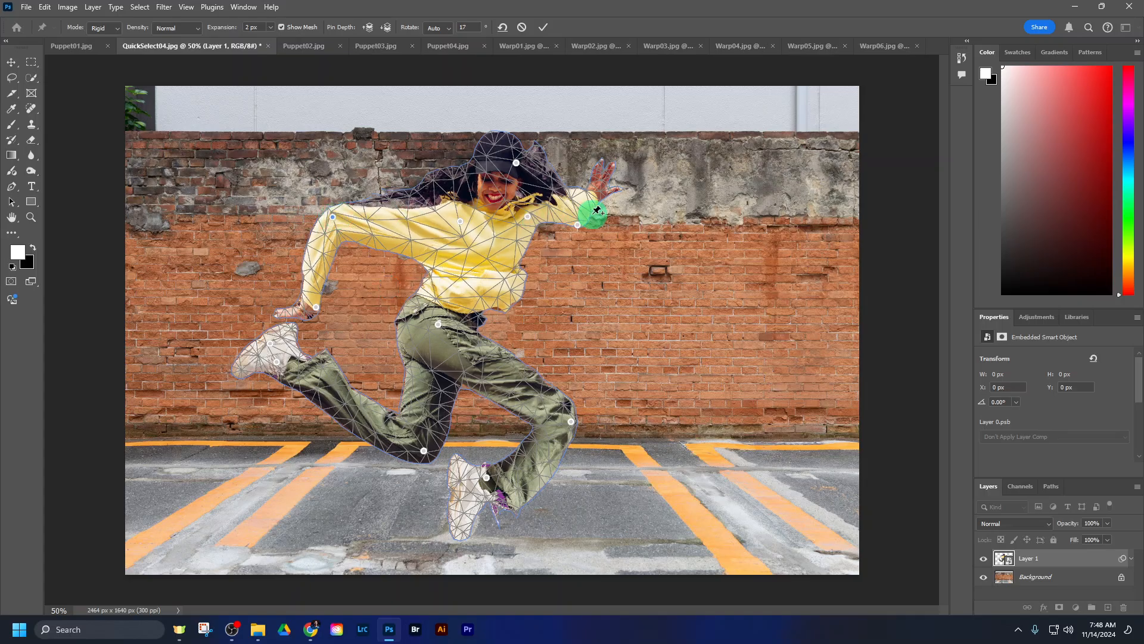
Stretch the front arm's elbow outward and down, lower its armpit pin slightly, and apply the puppet warp.
{"action": "left_click_drag", "start_coordinate": [579, 229], "coordinate": [674, 278]}
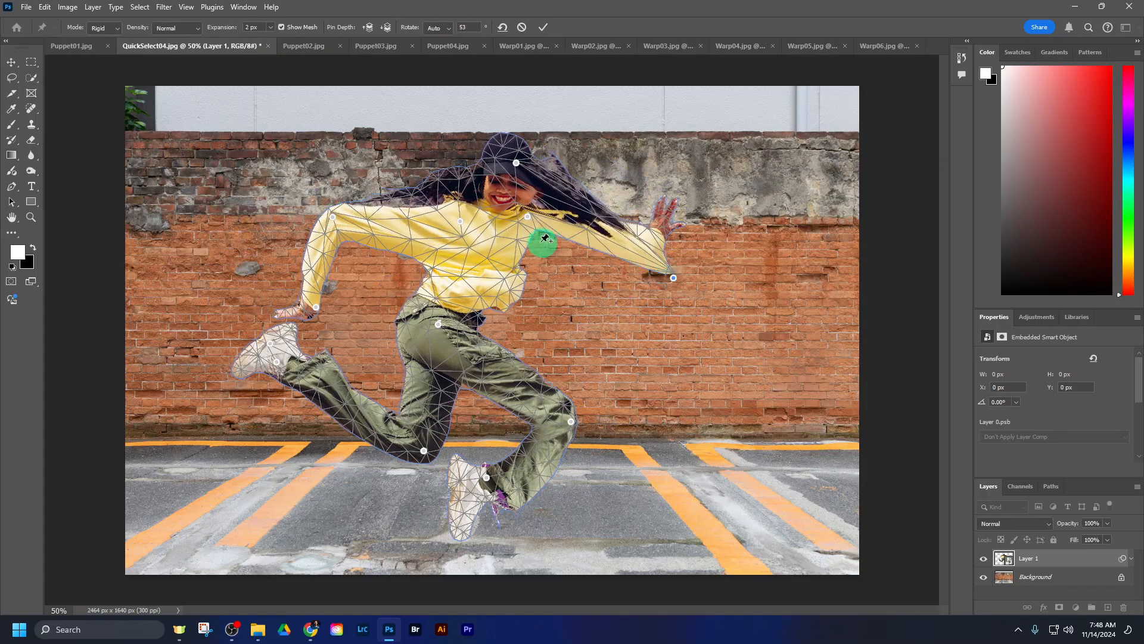
{"action": "left_click_drag", "start_coordinate": [528, 221], "coordinate": [558, 280]}
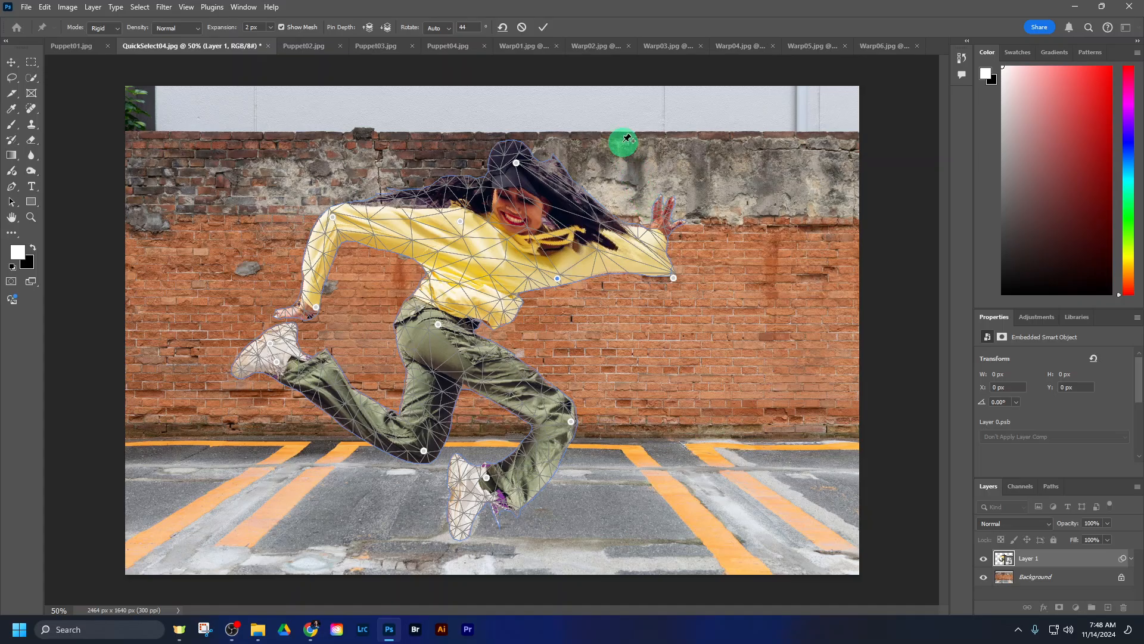
{"action": "left_click_drag", "start_coordinate": [559, 282], "coordinate": [531, 245]}
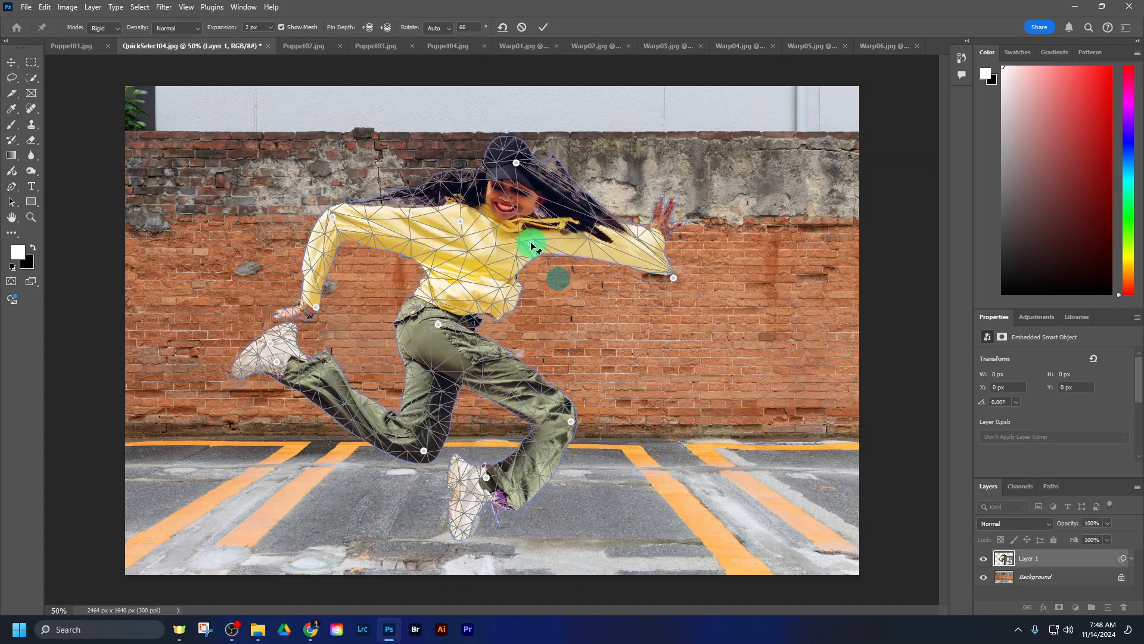
{"action": "left_click", "coordinate": [542, 27]}
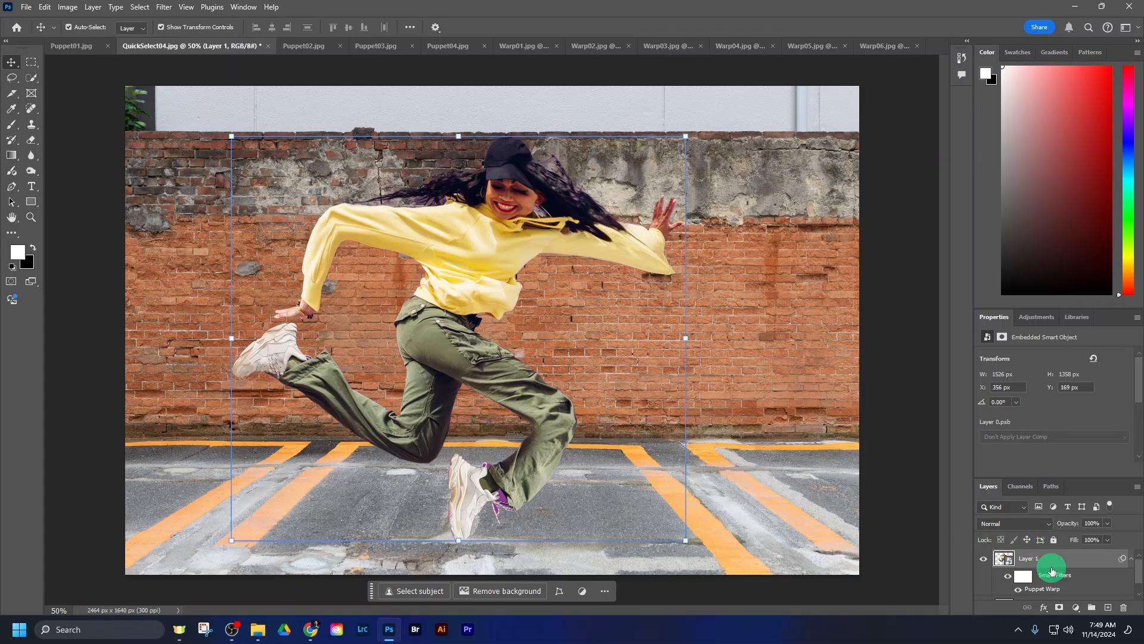
Edit Layer 1's Puppet Warp smart filter to raise the head, lower the front armpit slightly, and pull the front elbow back toward the body.
{"action": "double_click", "coordinate": [1053, 592]}
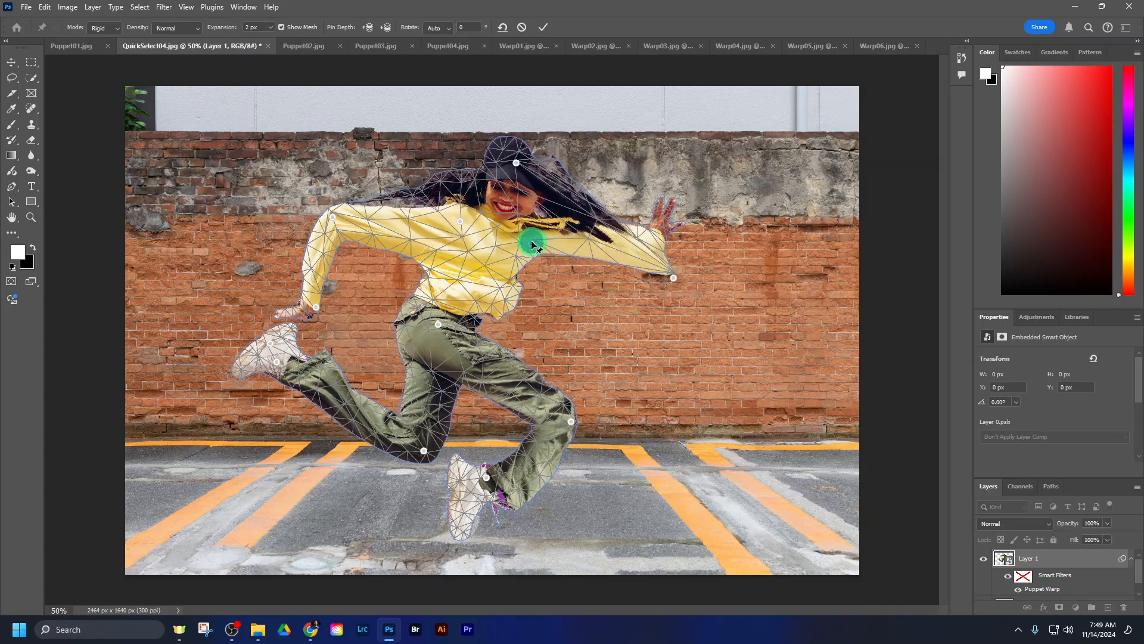
{"action": "mouse_move", "coordinate": [531, 241]}
{"action": "left_mouse_down"}
{"action": "mouse_move", "coordinate": [518, 226]}
{"action": "mouse_move", "coordinate": [552, 290]}
{"action": "mouse_move", "coordinate": [531, 253]}
{"action": "left_mouse_up"}
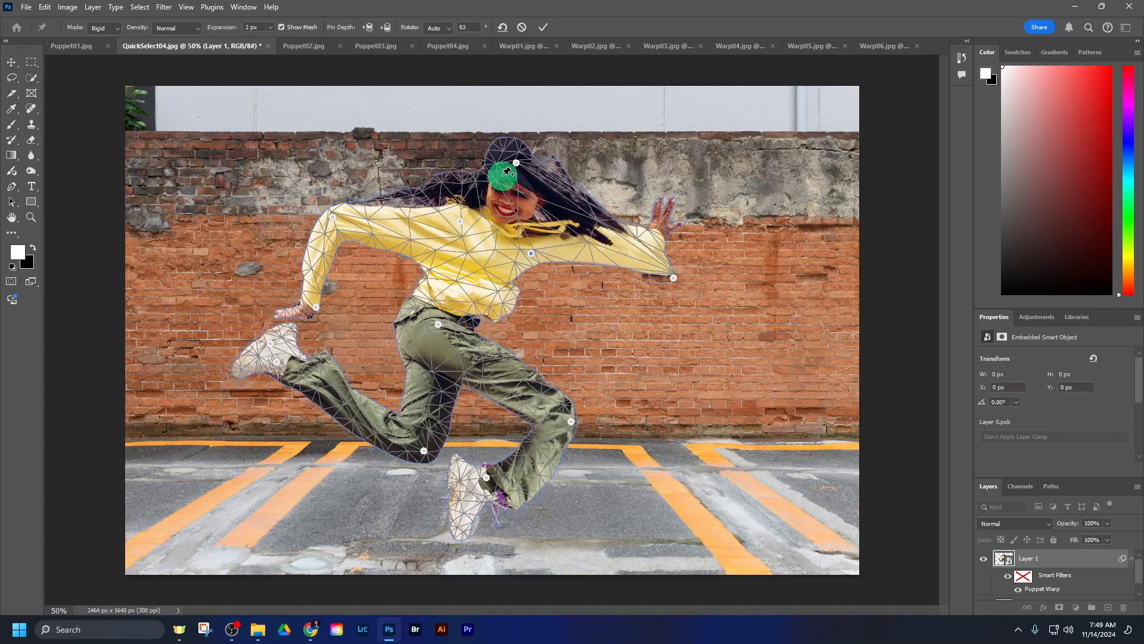
{"action": "left_click_drag", "start_coordinate": [516, 165], "coordinate": [499, 136]}
{"action": "left_click", "coordinate": [673, 278]}
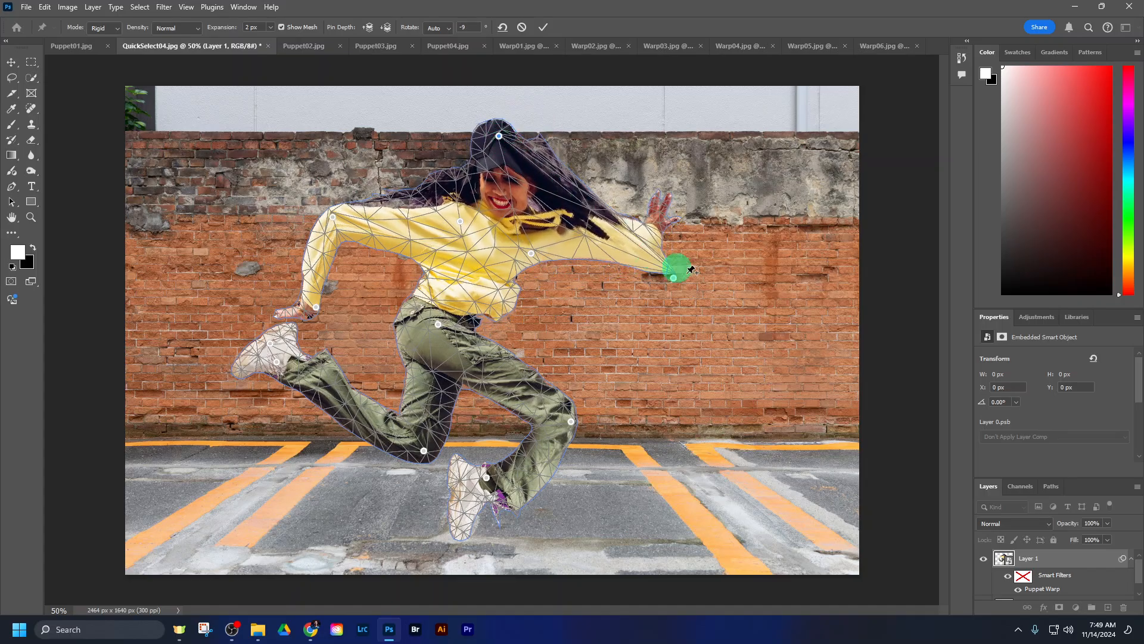
{"action": "left_click_drag", "start_coordinate": [615, 243], "coordinate": [611, 239]}
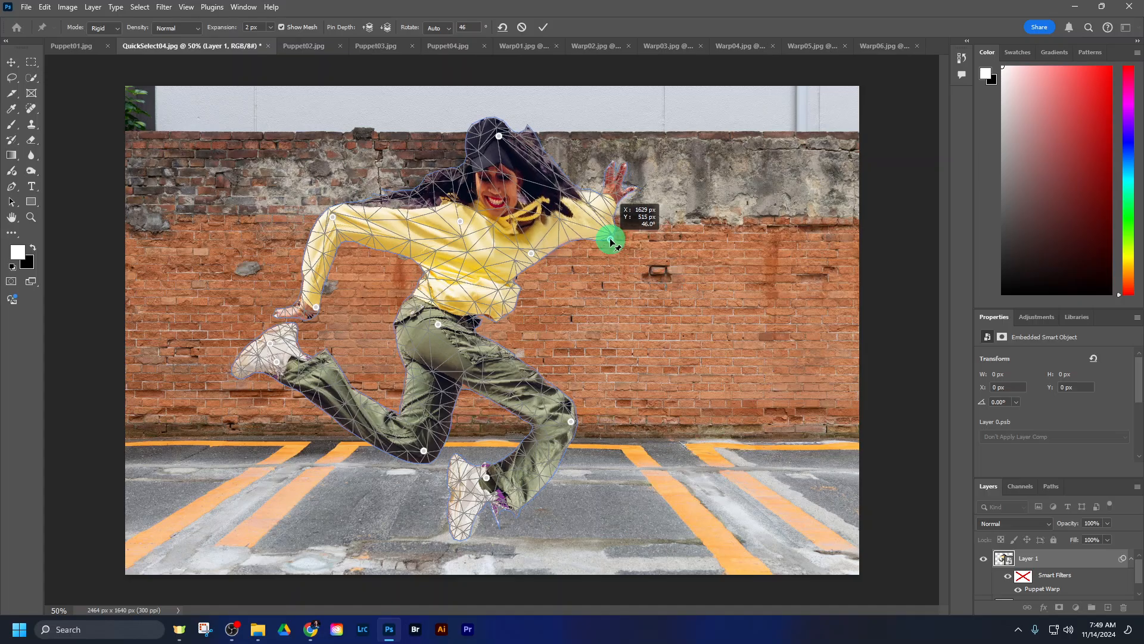
{"action": "left_click", "coordinate": [542, 28]}
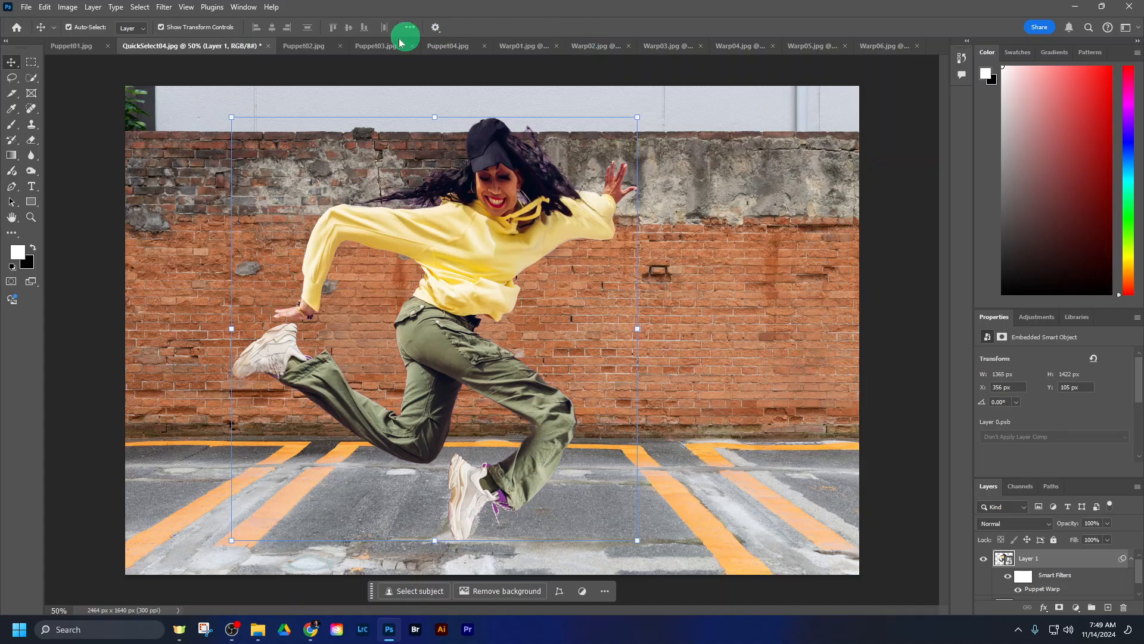
Review the remaining Puppet02 to Puppet04 photos alongside the finished QuickSelect04.jpg and Warp01.jpg composites.
{"action": "left_click", "coordinate": [302, 51]}
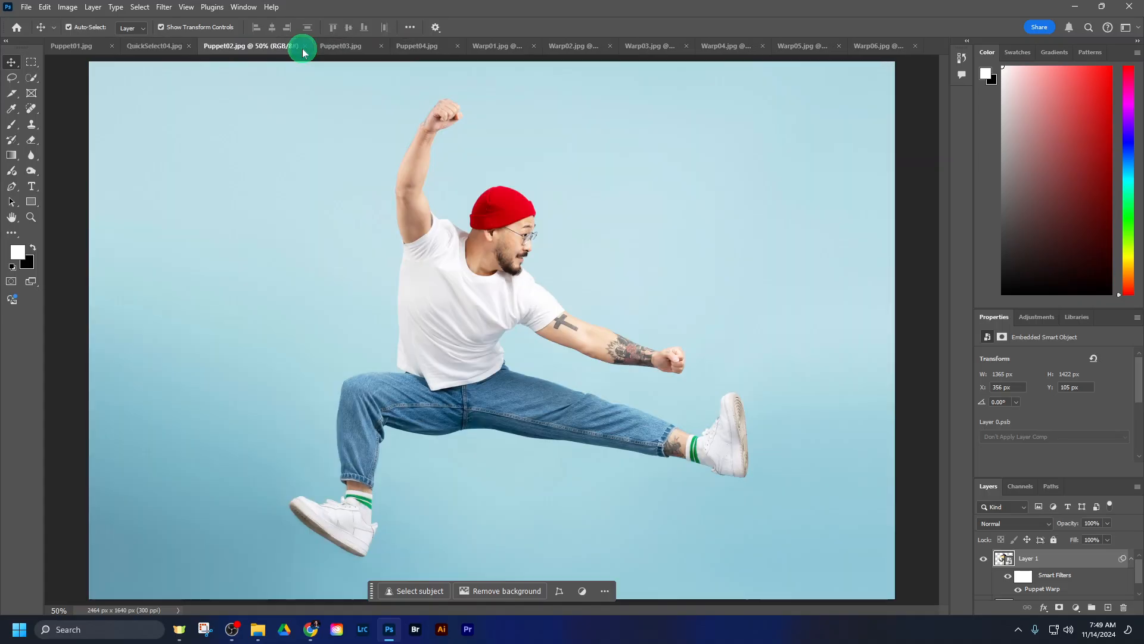
{"action": "left_click", "coordinate": [343, 48]}
{"action": "left_click", "coordinate": [415, 50]}
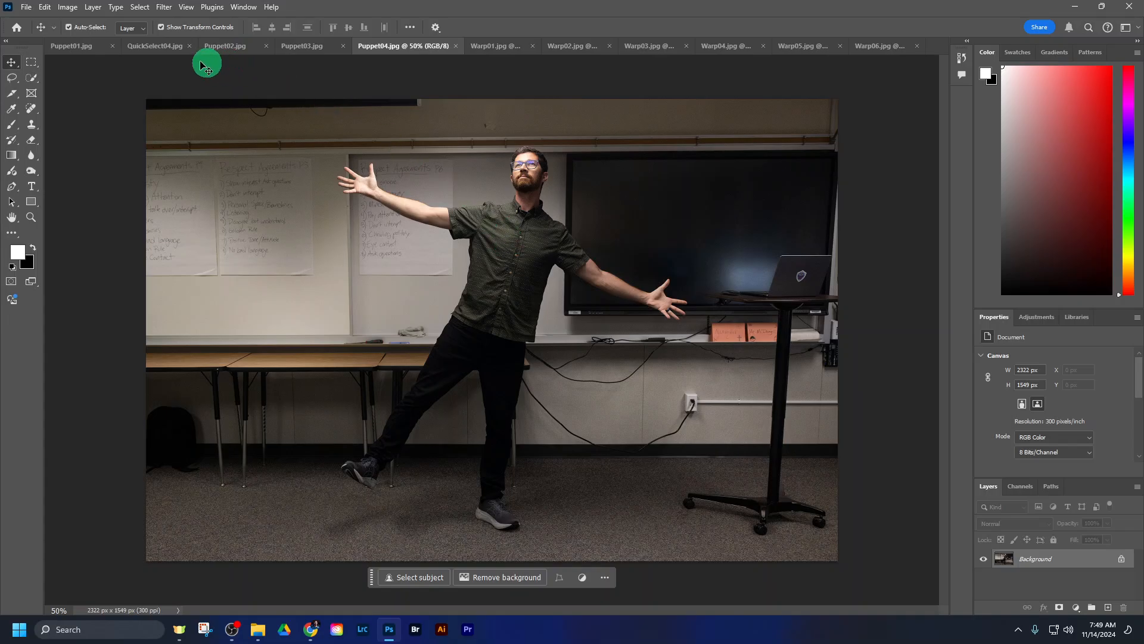
{"action": "left_click", "coordinate": [156, 47]}
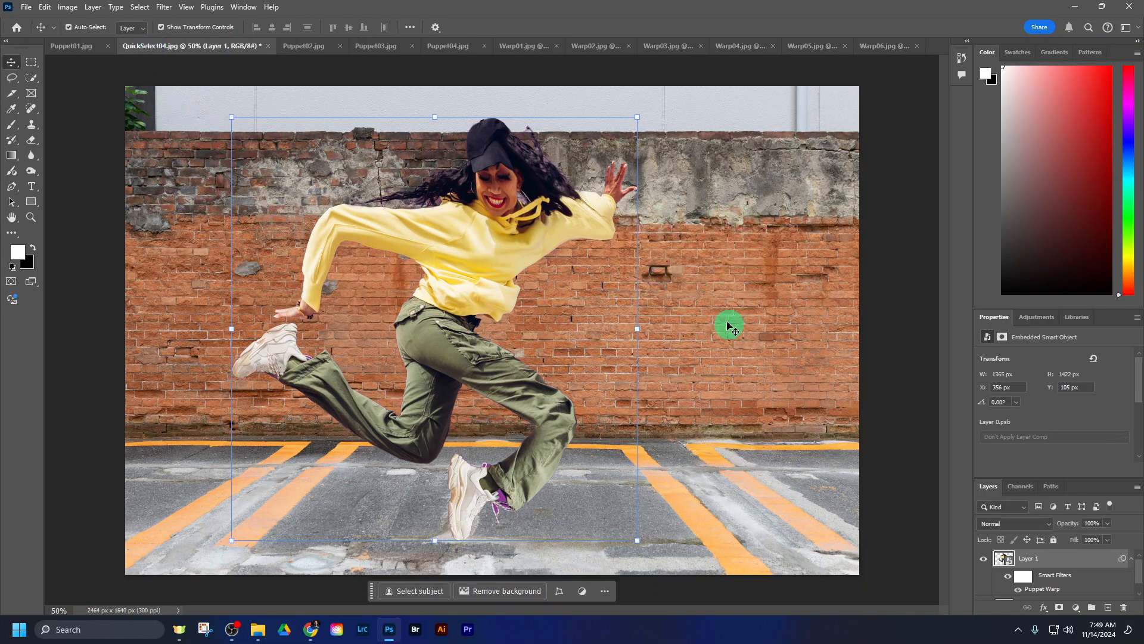
{"action": "left_click", "coordinate": [439, 51]}
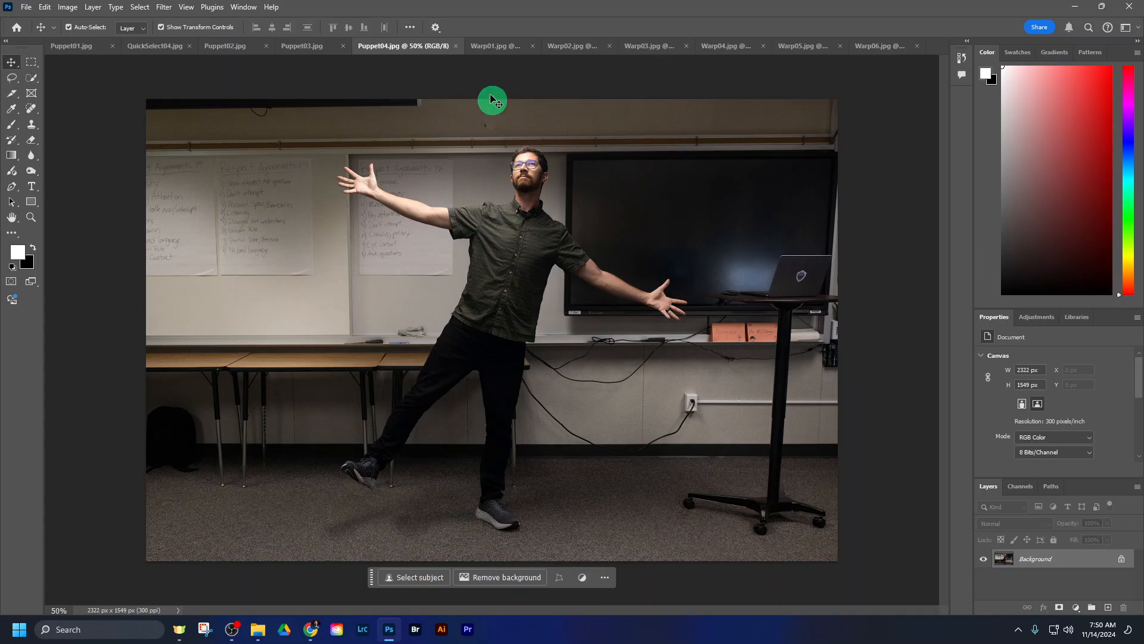
{"action": "left_click", "coordinate": [494, 47]}
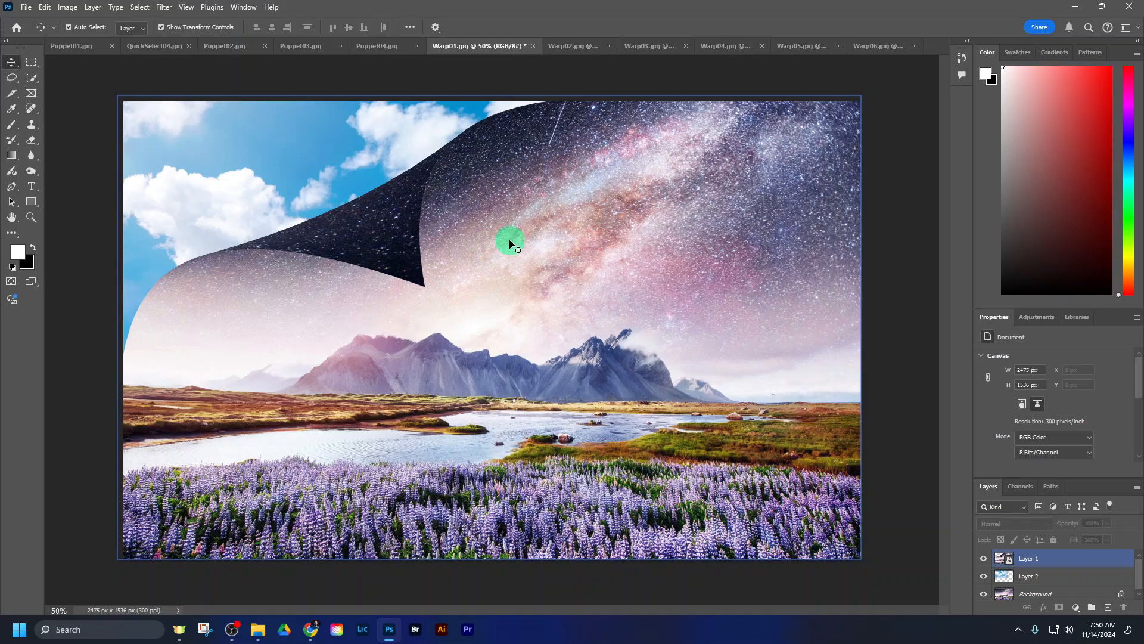
{"action": "left_click", "coordinate": [143, 50]}
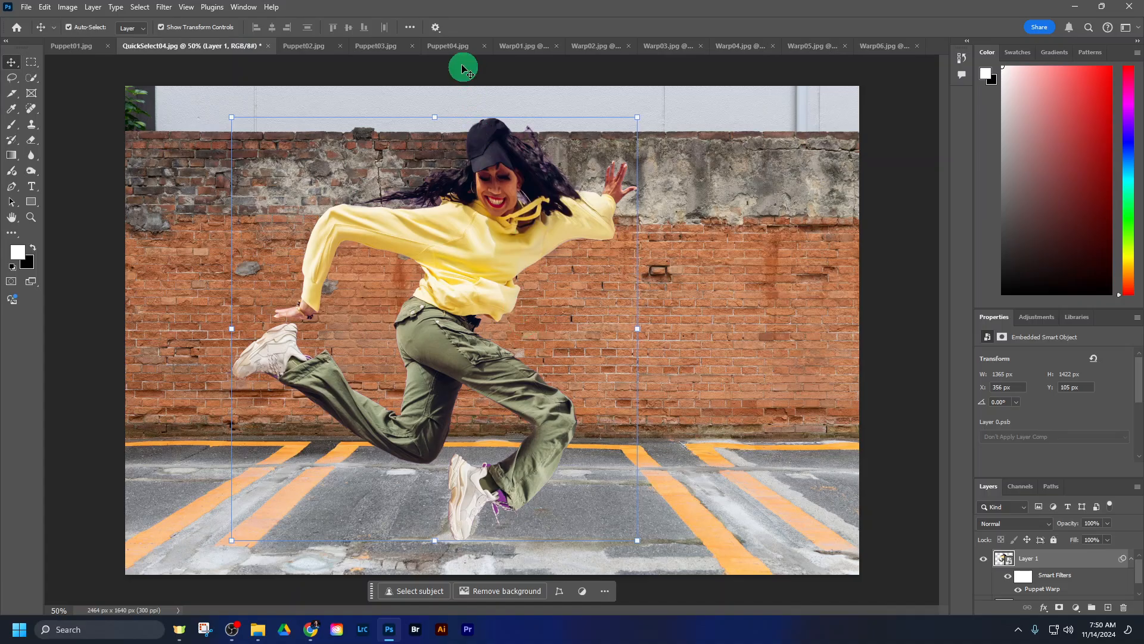
{"action": "left_click", "coordinate": [301, 46]}
{"action": "left_click", "coordinate": [406, 48]}
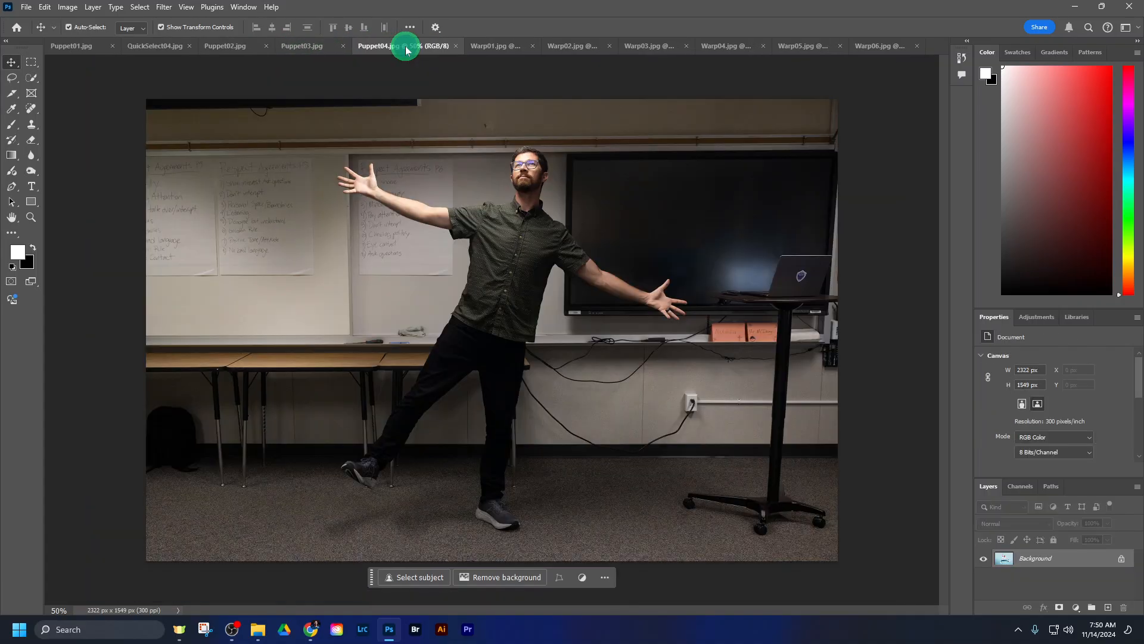
Switch to Chrome and review the U518: Warping assignment instructions in Google Classroom.
{"action": "left_click", "coordinate": [312, 638]}
{"action": "scroll", "coordinate": [843, 439], "scroll_direction": "up", "scroll_amount": 3}
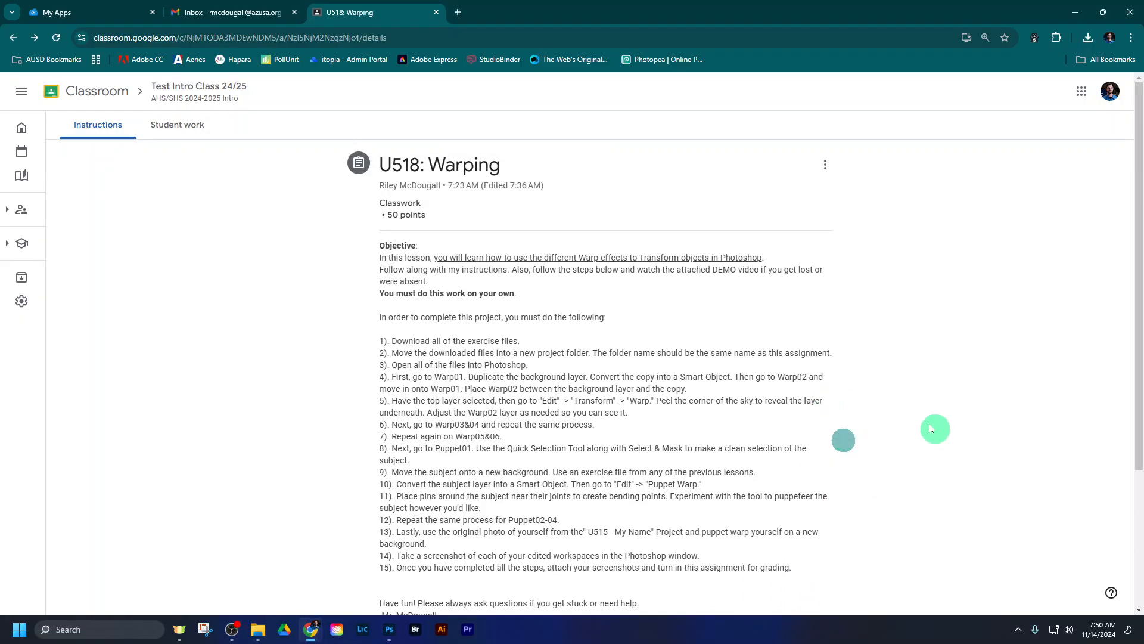